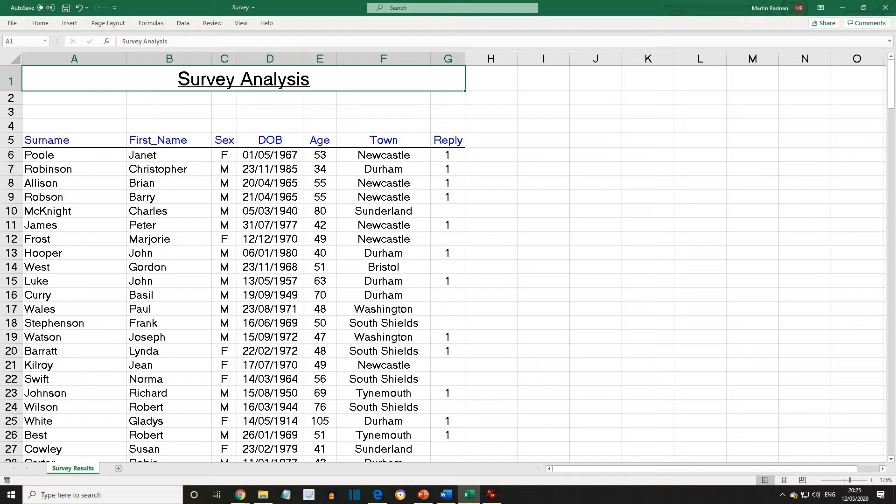
Copy the survey header row A5:G5 and paste it into row 2, starting at cell A2.
click(63, 140)
drag(247, 140, 436, 140)
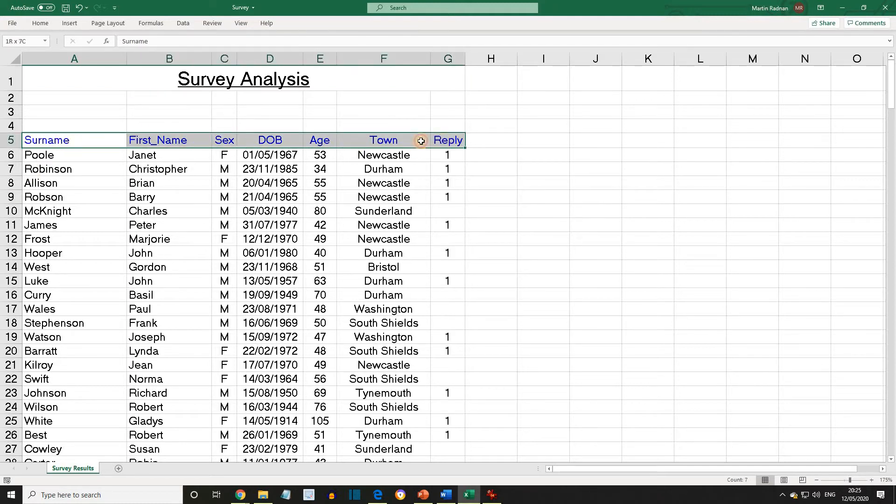
right_click(257, 139)
key(ctrl+c)
click(86, 96)
right_click(87, 97)
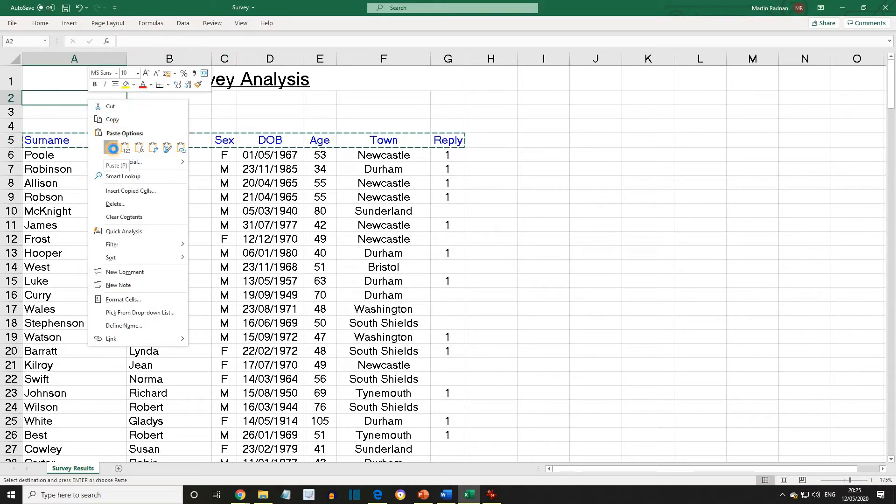
click(112, 148)
key(Down)
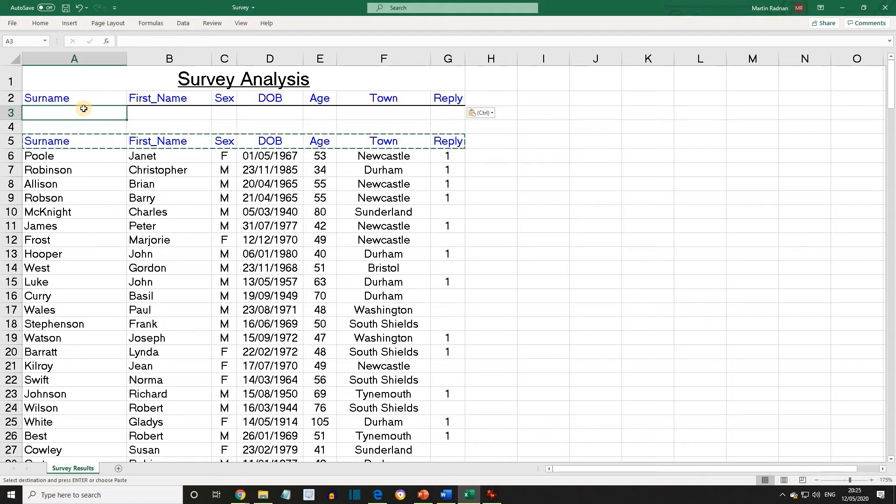
Enter 1 as the Reply criterion in cell G3, beneath the copied headers.
click(451, 114)
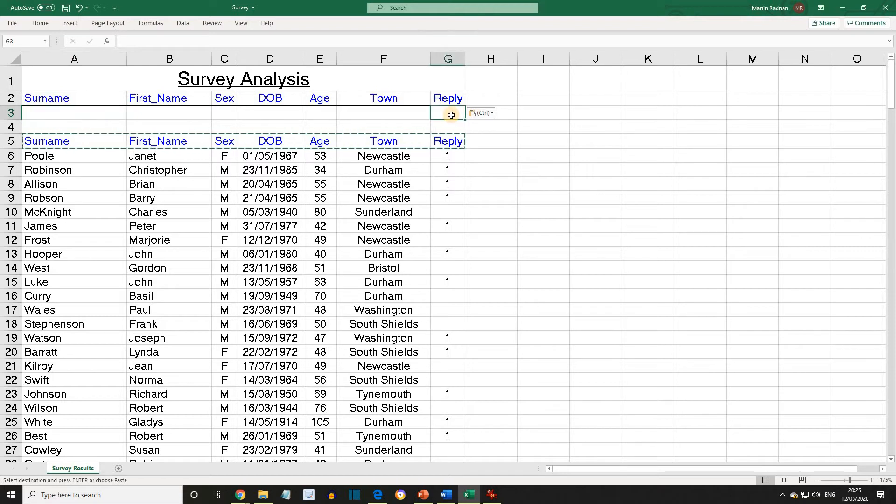
text(1)
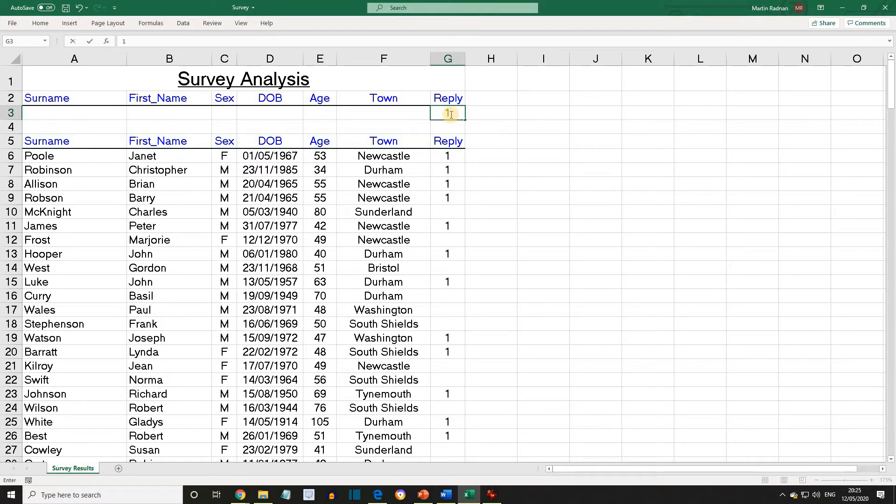
key(Return)
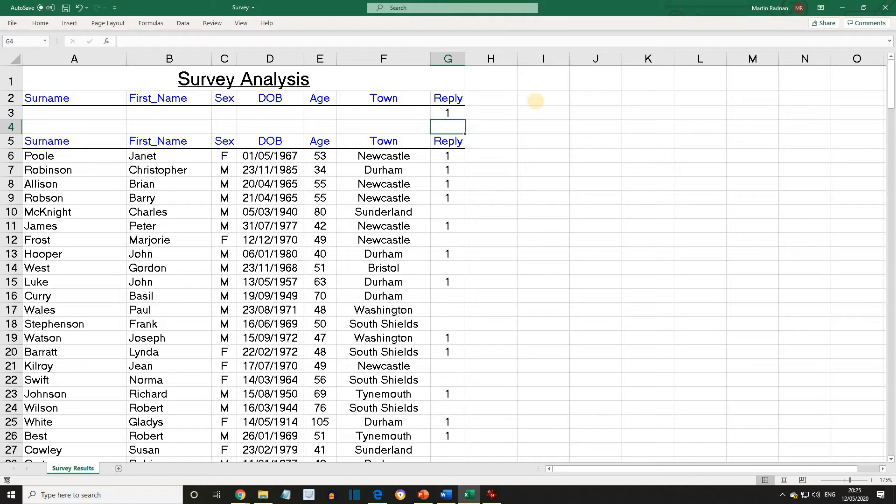
Enter the labels "Replies" in cell I2 and "Oldest" in cell I4.
click(536, 101)
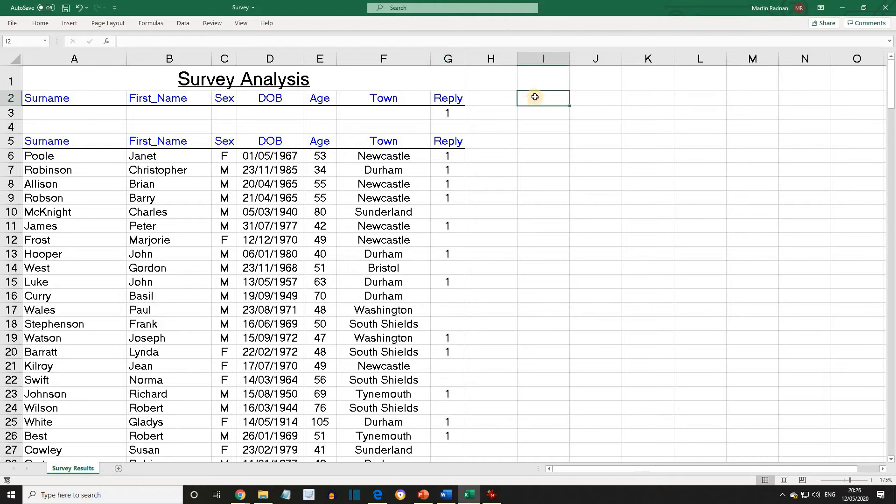
text(Replies)
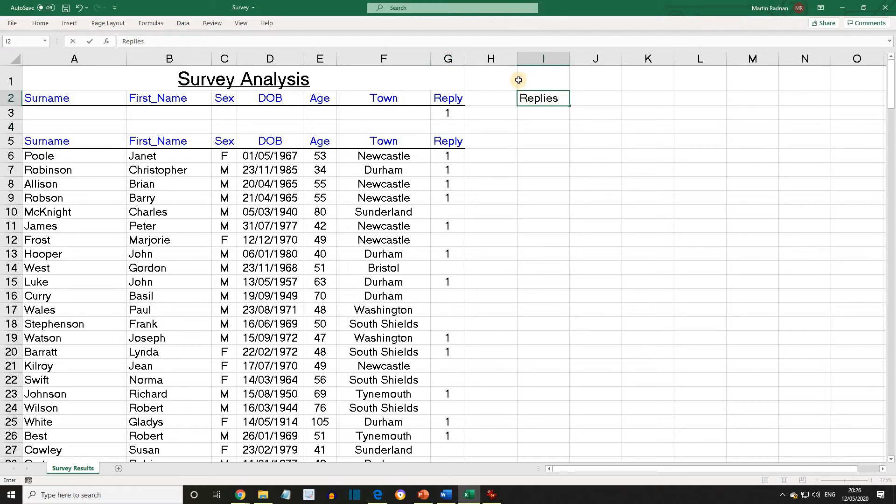
key(Return)
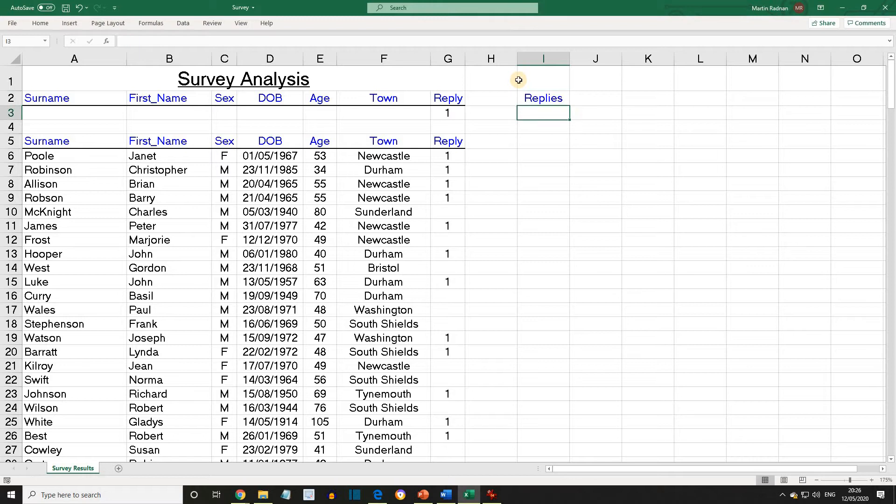
key(Down)
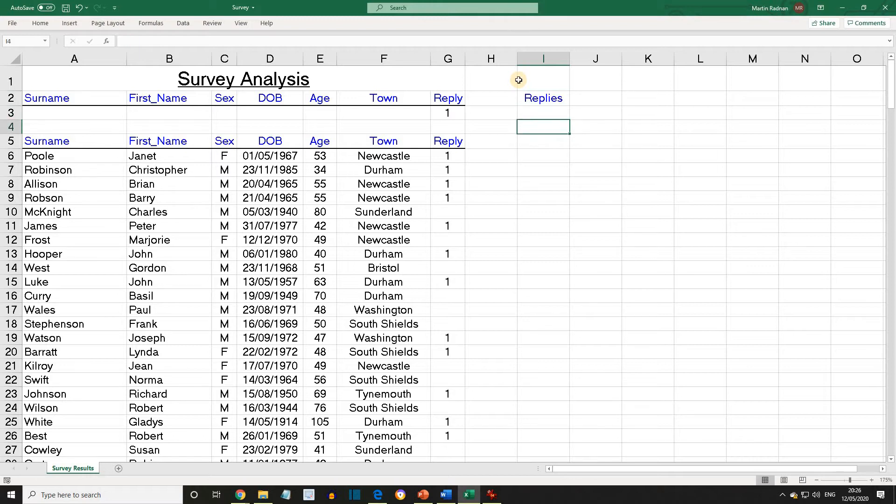
text(O)
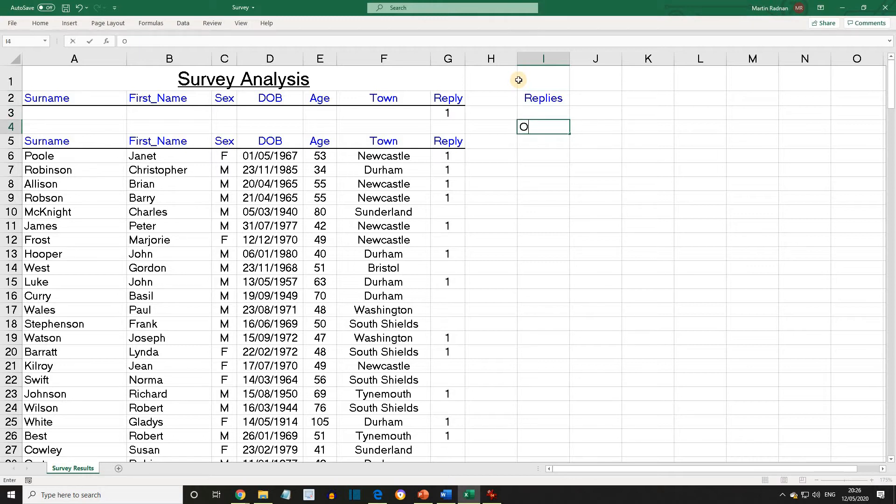
text(ldest)
key(Return)
Add the labels "Youngest" in I6, "Total" in I8 and "Average" in I10.
key(Return)
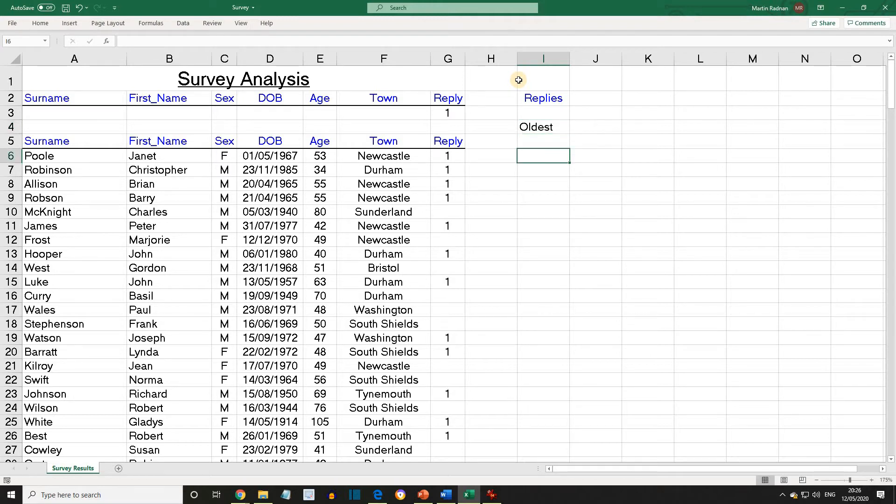
text(Youngest)
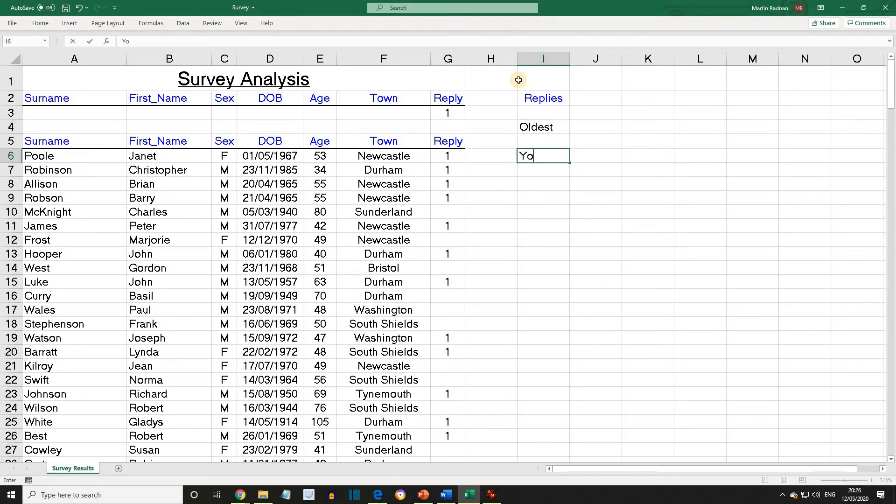
key(Return)
key(Return)
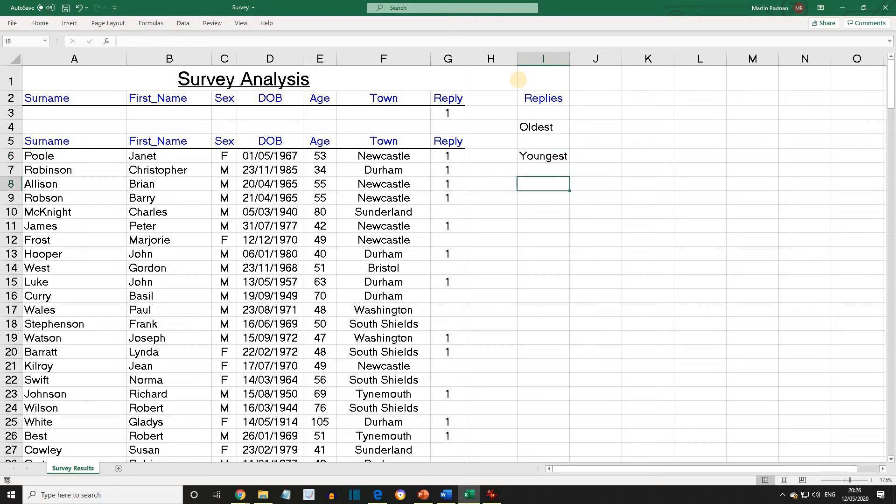
text(Total)
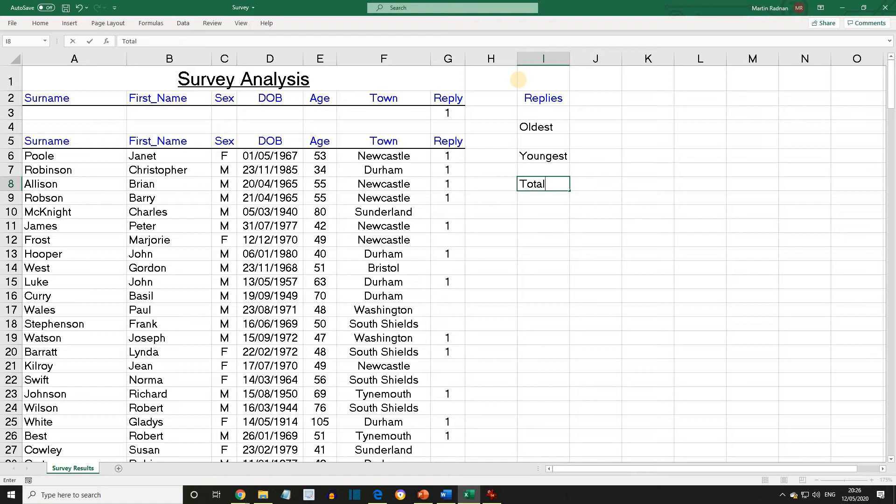
key(Return)
key(Return)
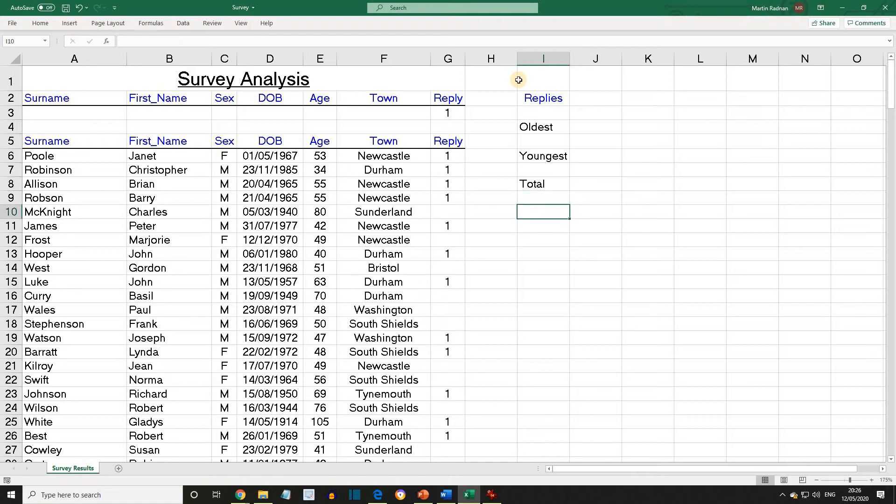
text(Average)
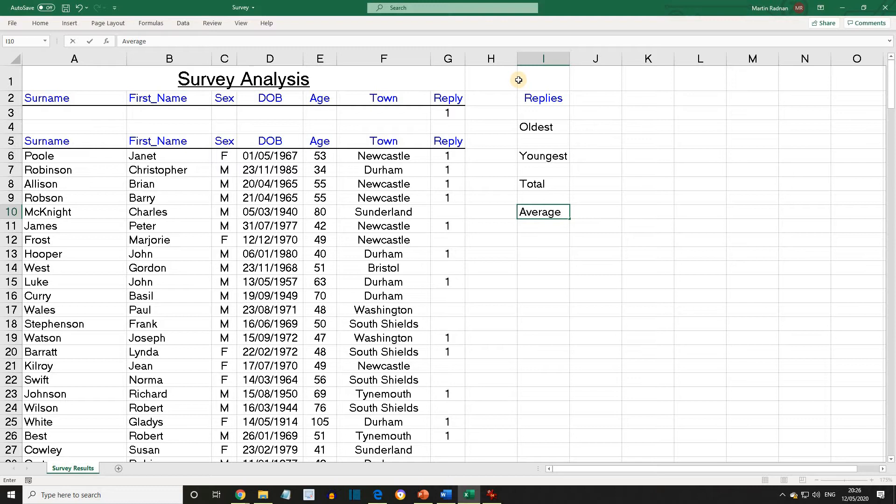
key(Return)
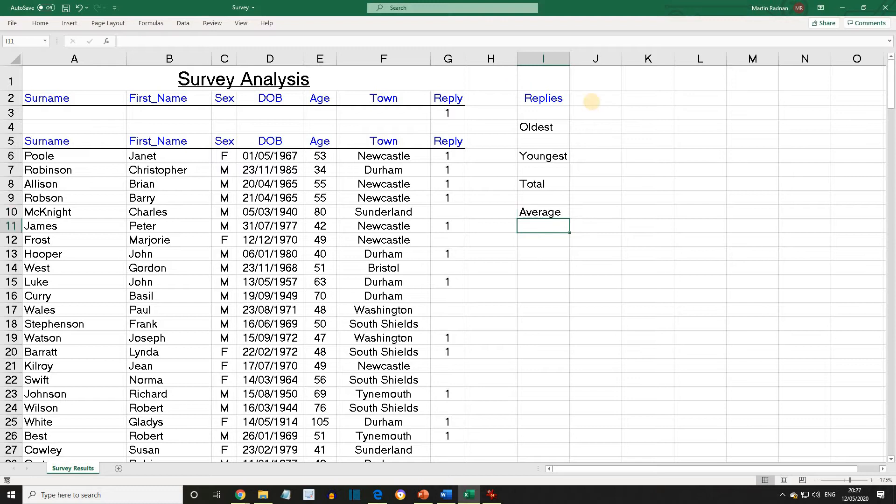
Insert the DCOUNT function from the Database category in cell J2, next to the Replies label.
click(591, 101)
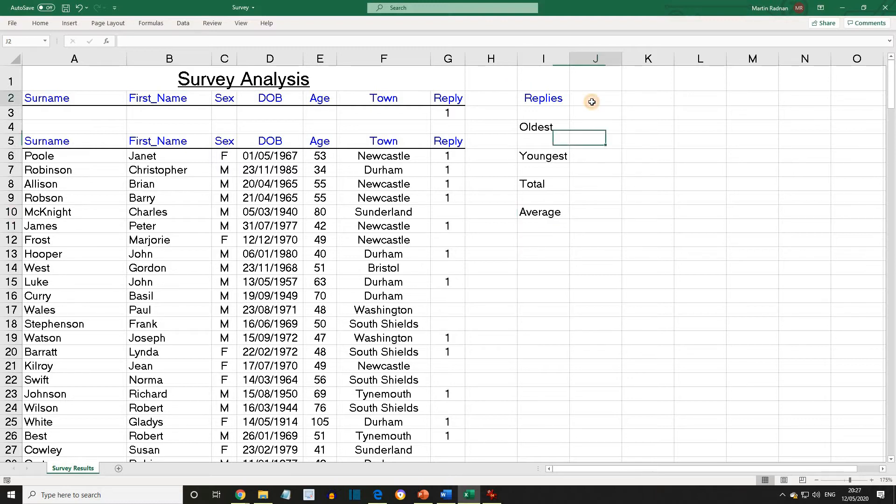
click(151, 23)
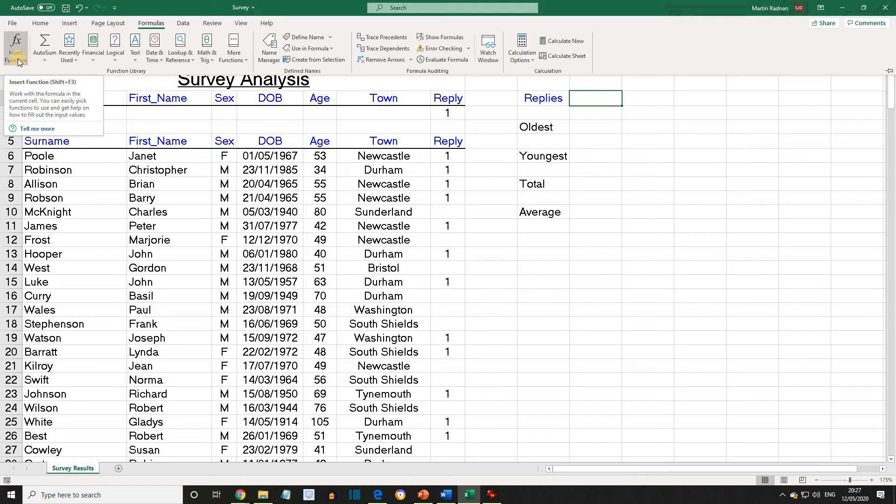
click(18, 61)
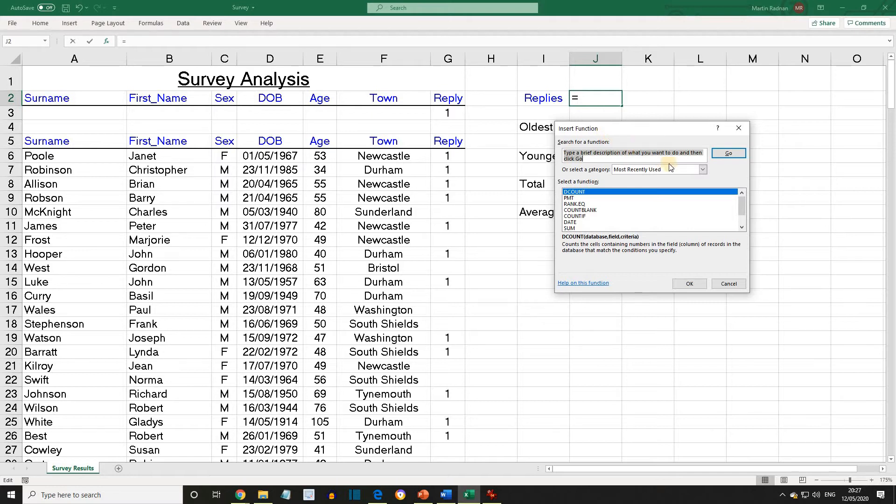
click(700, 170)
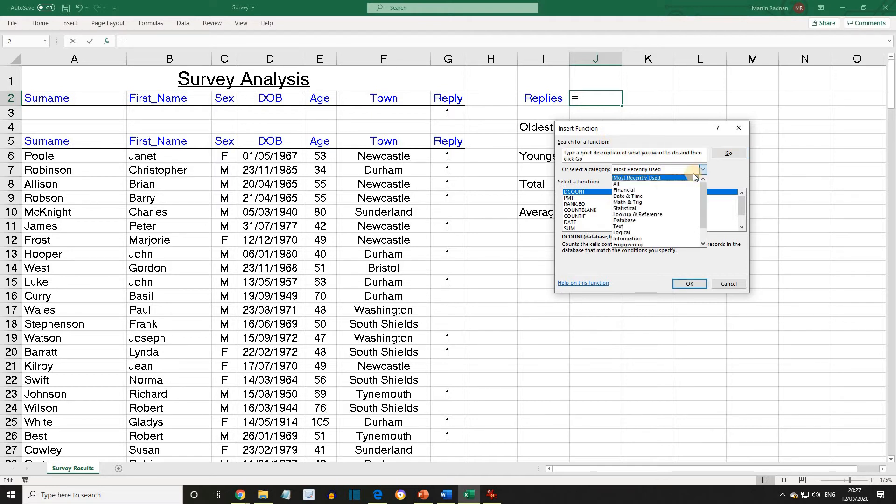
click(651, 220)
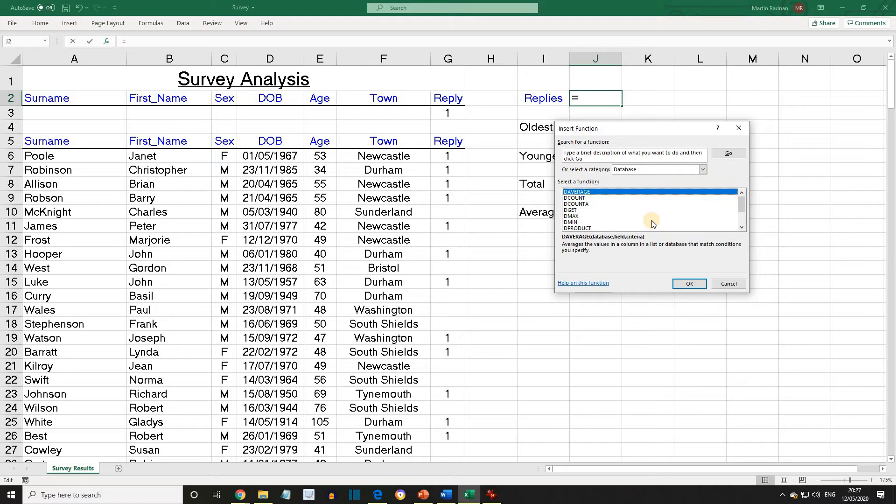
click(594, 198)
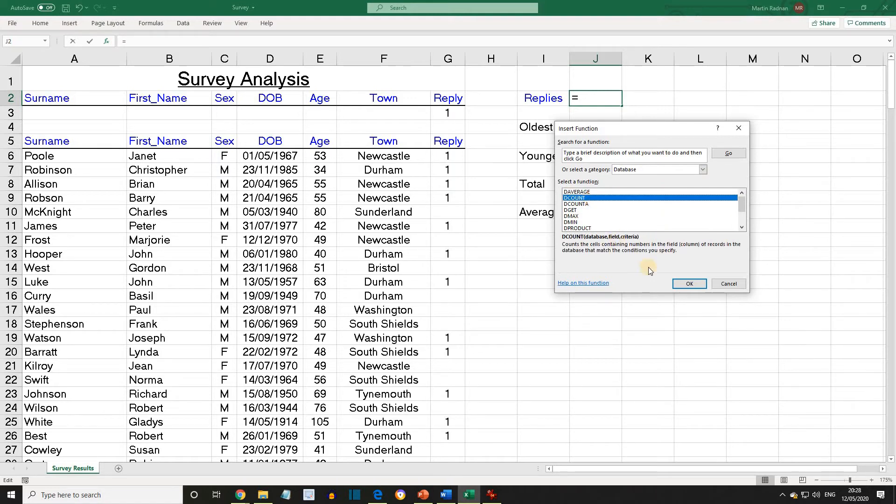
click(690, 284)
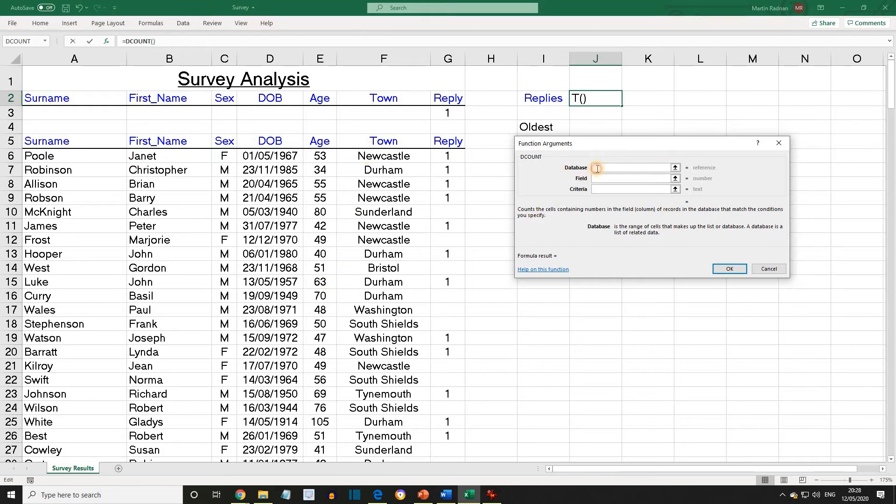
Set the DCOUNT database argument to A5:G225 and its field argument to the Reply header cell G5.
text(A5:G225)
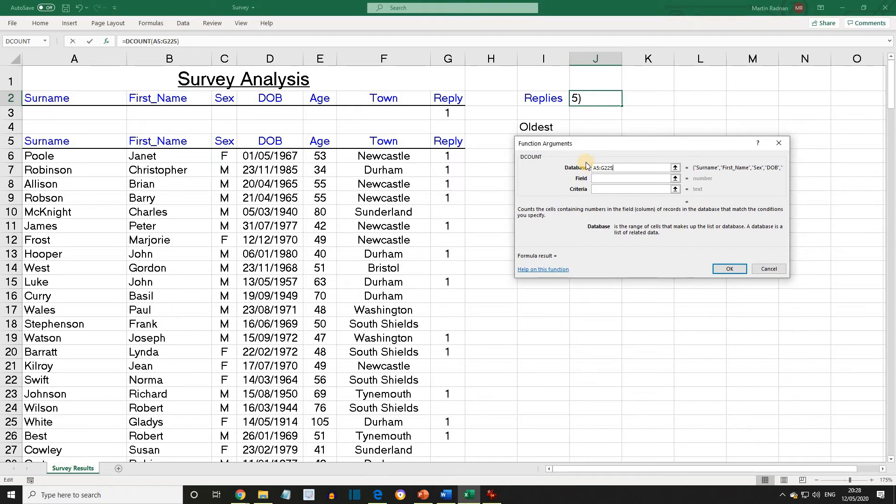
scroll(586, 166, down, 1)
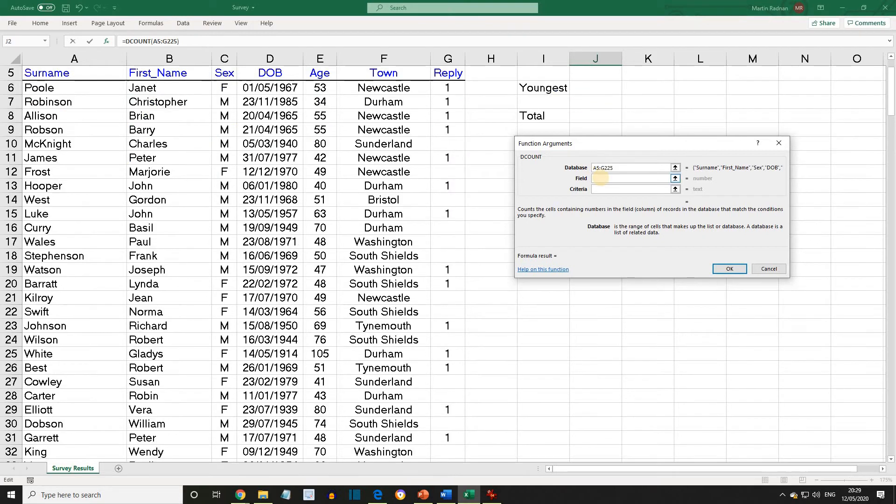
click(675, 178)
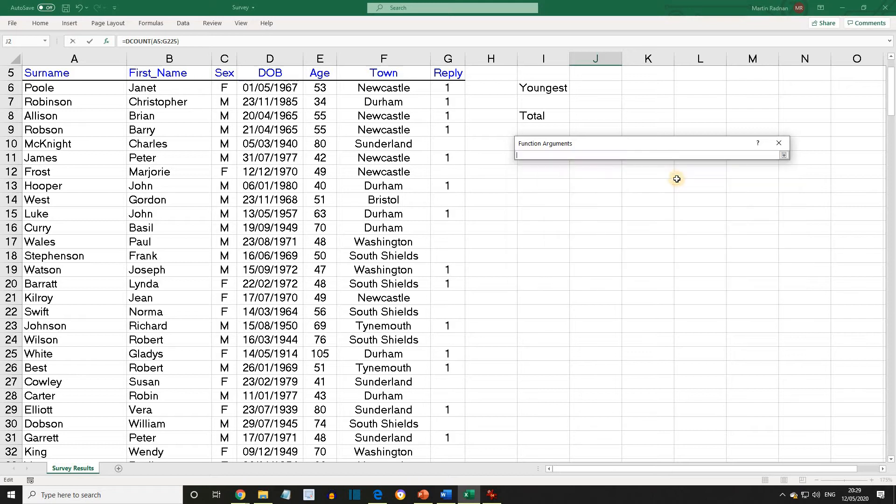
click(449, 74)
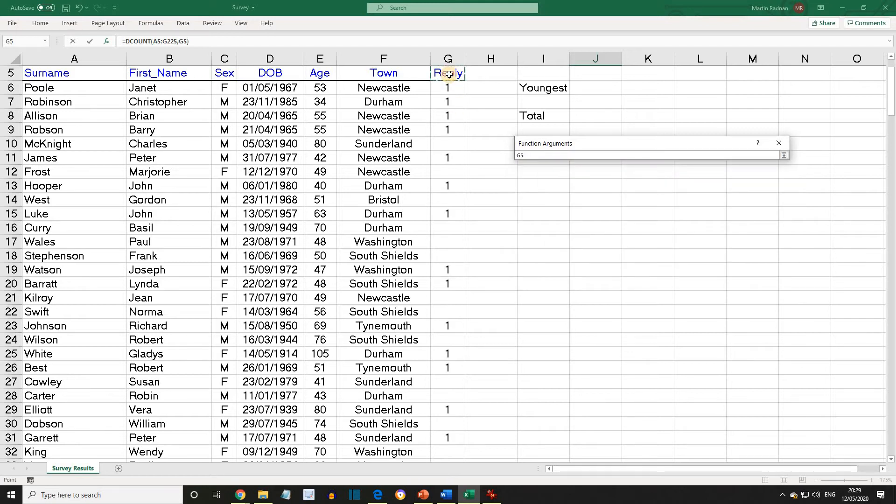
click(784, 155)
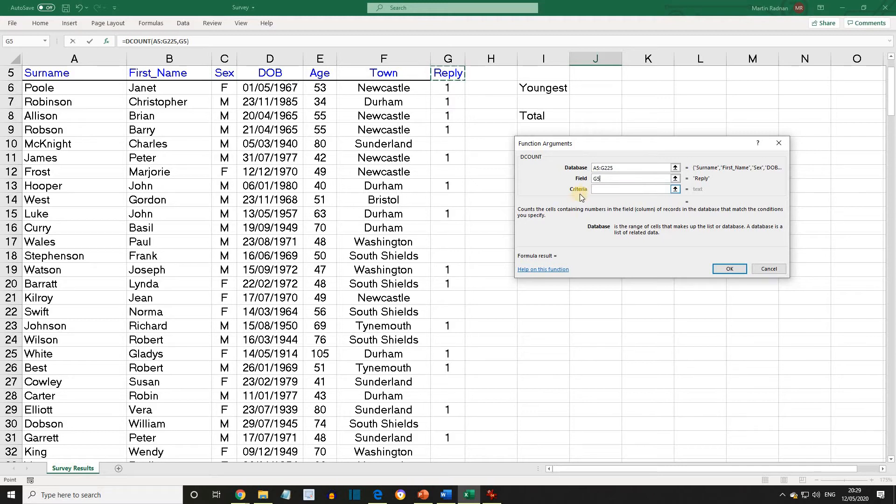
Set the DCOUNT criteria to A2:G3 and complete the function in J2.
click(599, 189)
text(A2:)
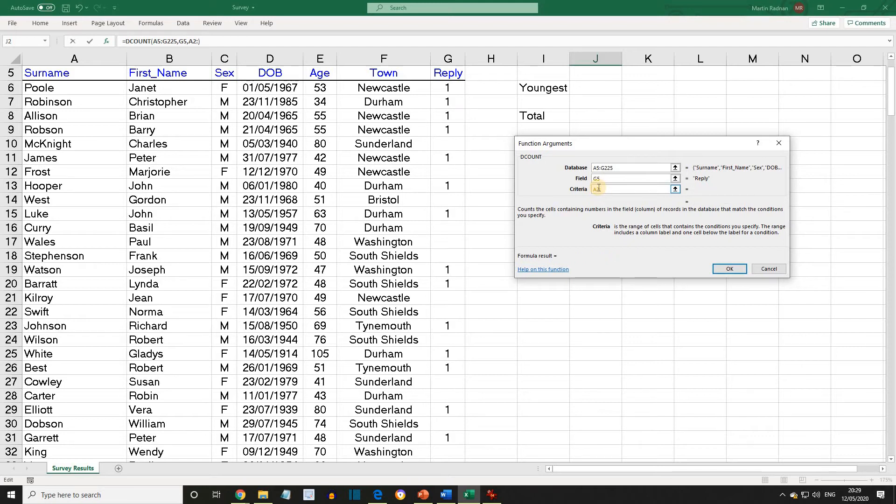
text(G3)
click(611, 179)
click(723, 271)
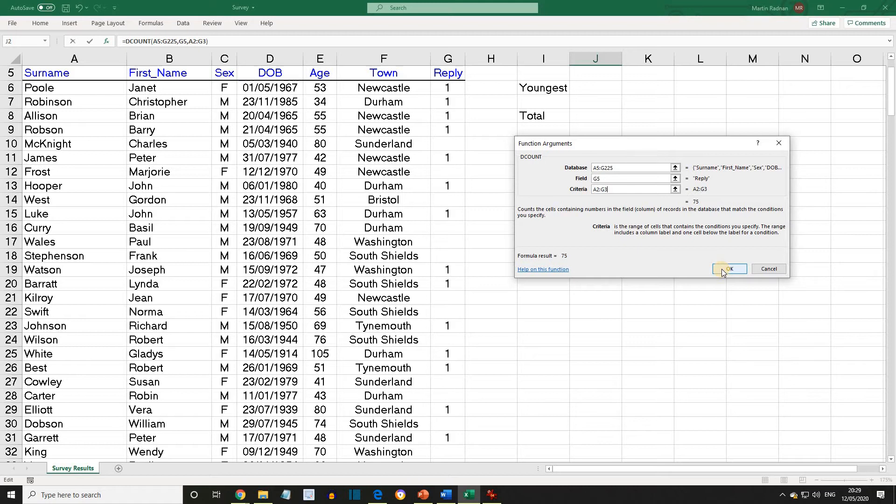
click(723, 272)
scroll(645, 231, up, 2)
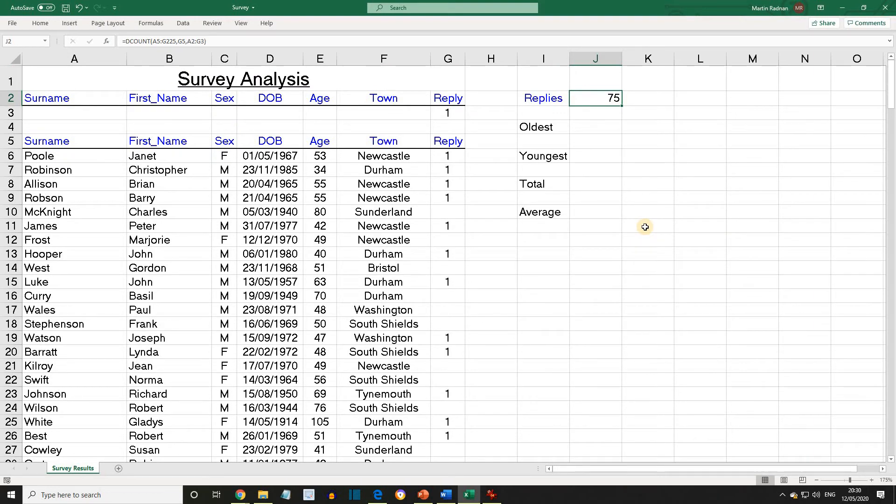
Enter the formula =DMAX(A5:G225,E5,A2:G3) in J4 to find the oldest age among the replies.
click(592, 132)
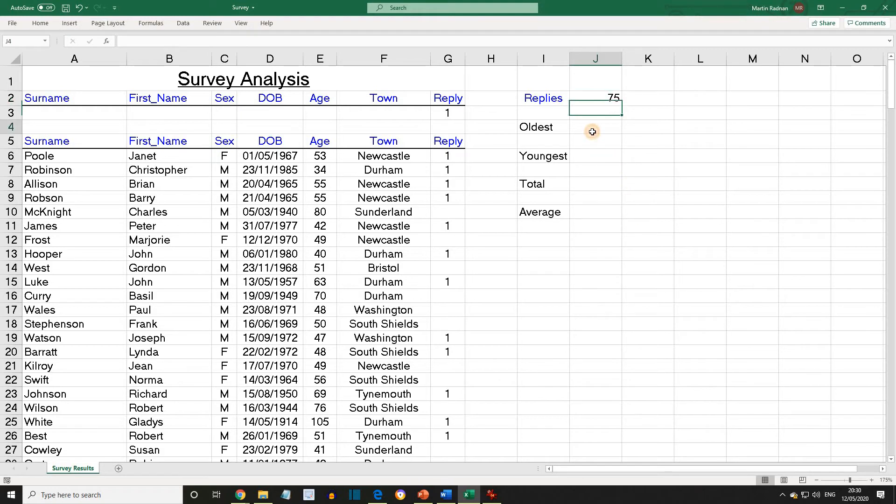
text(=)
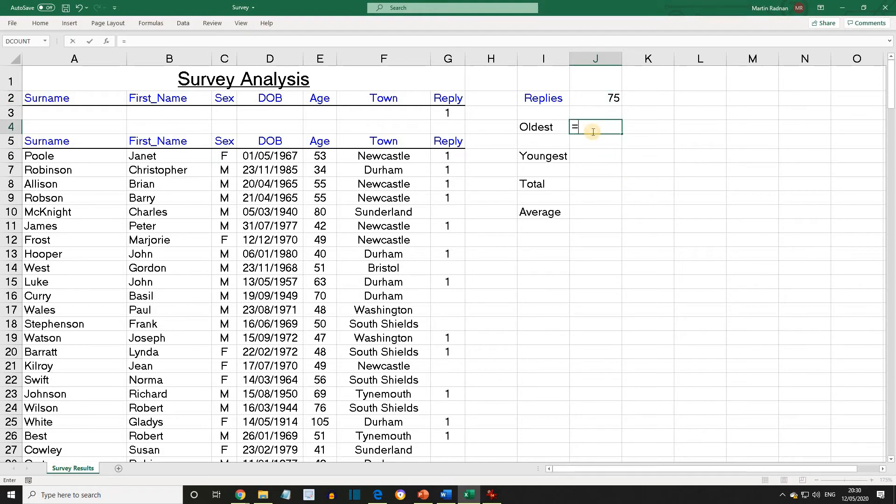
text(DMA)
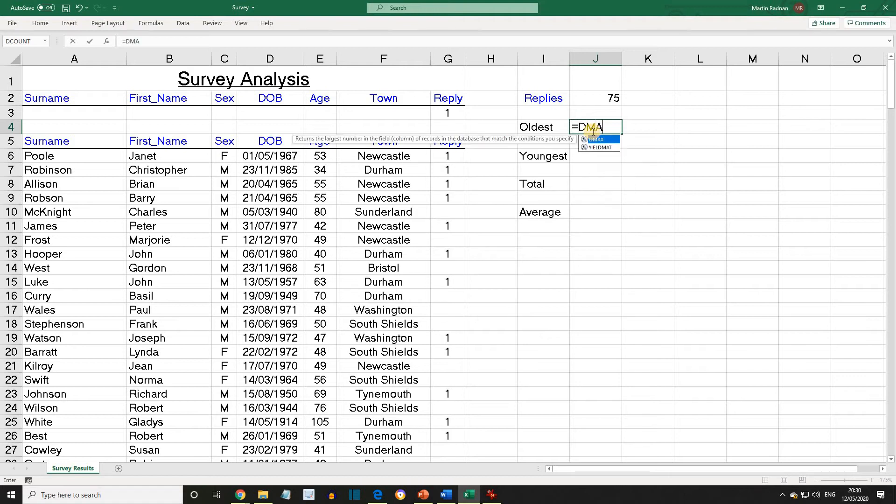
text(X()
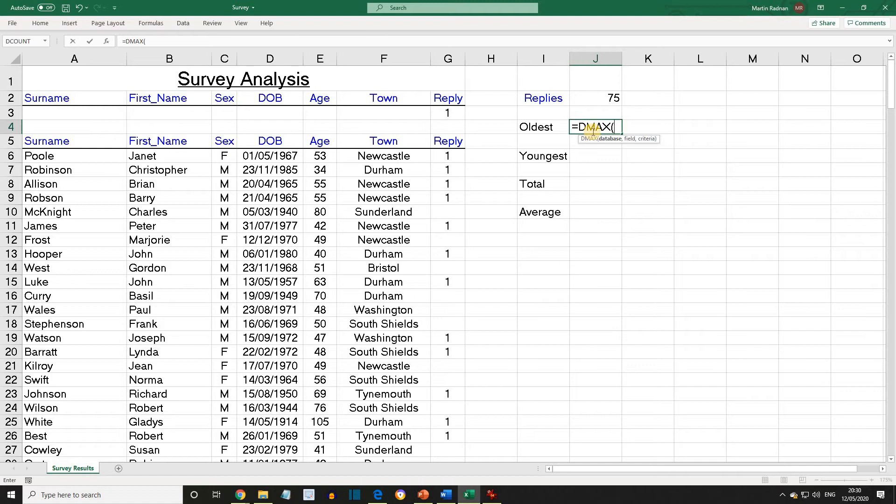
text(A5:)
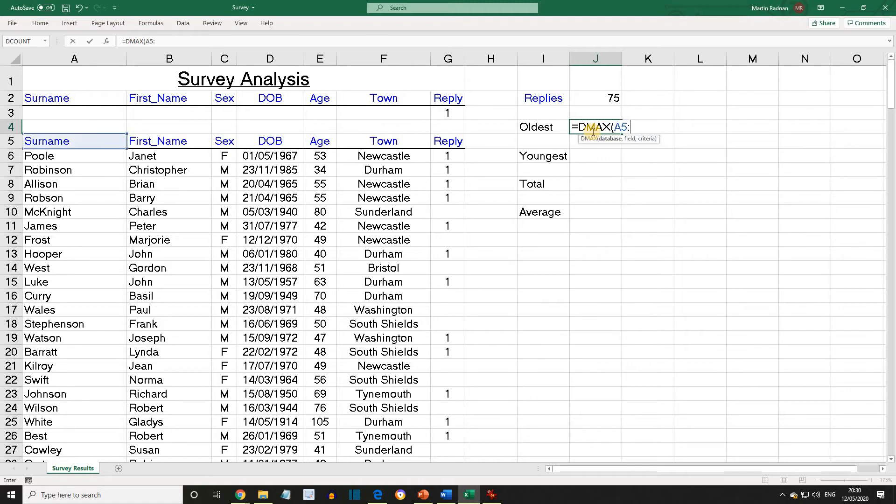
text(G225)
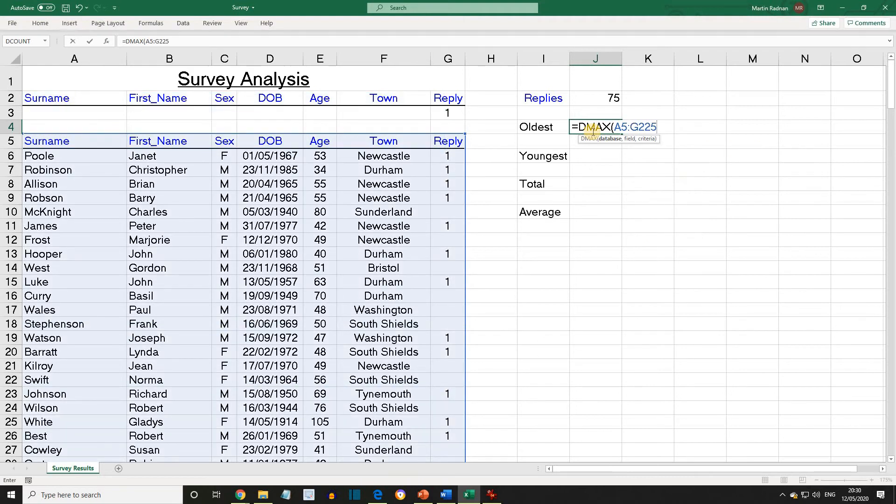
text(,E5)
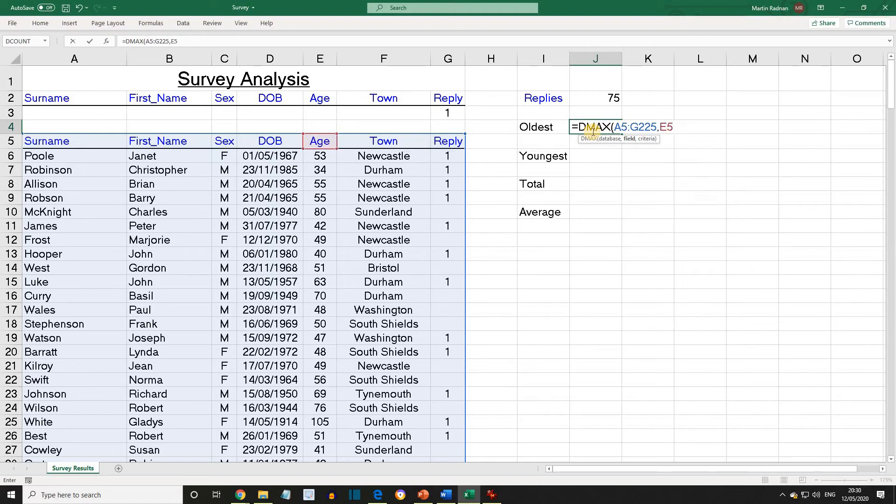
text(,A2:G3)
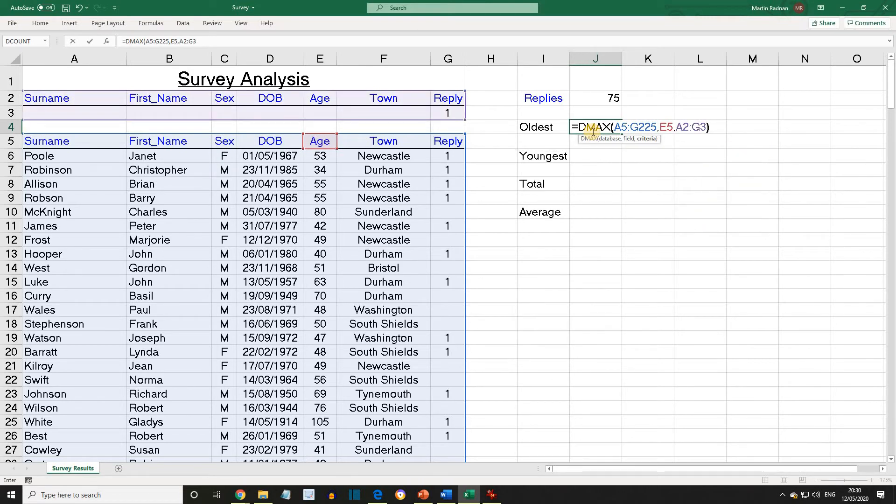
text())
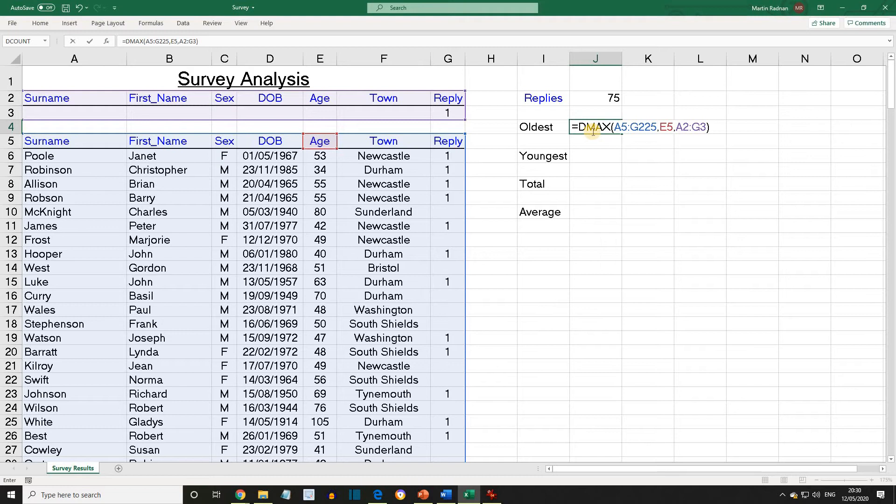
key(Return)
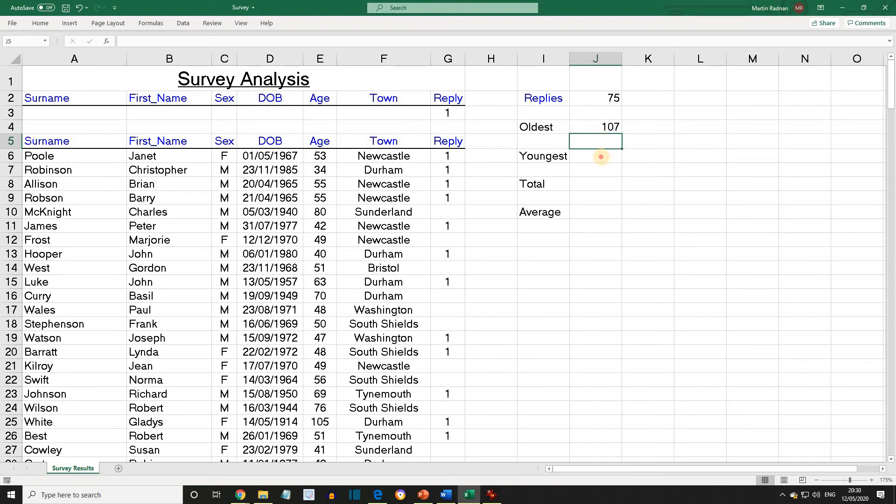
Enter the formula =DMIN(A5:G225,E5,A2:G3) in J6 to find the youngest age among the replies.
click(602, 157)
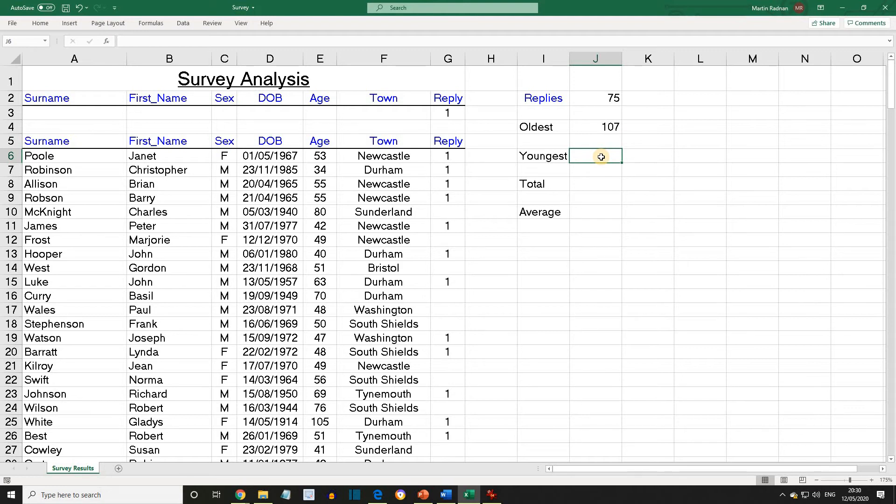
text(=DMIN()
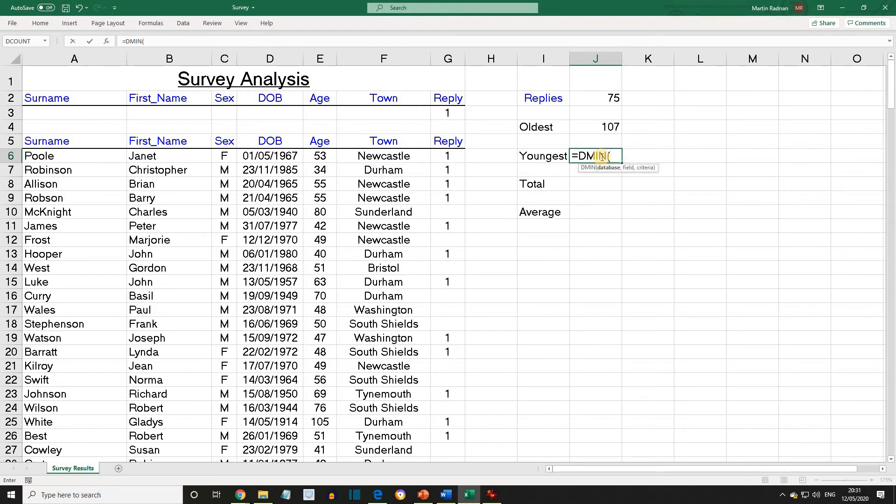
text(A5:)
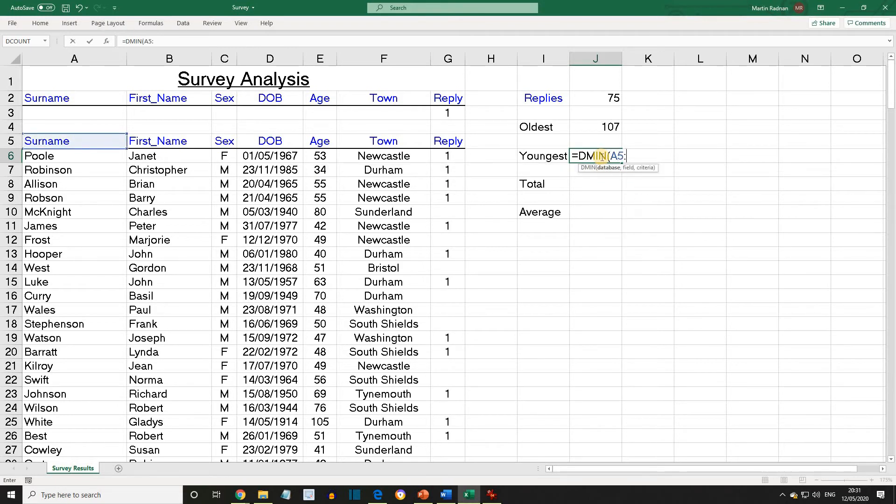
text(G225)
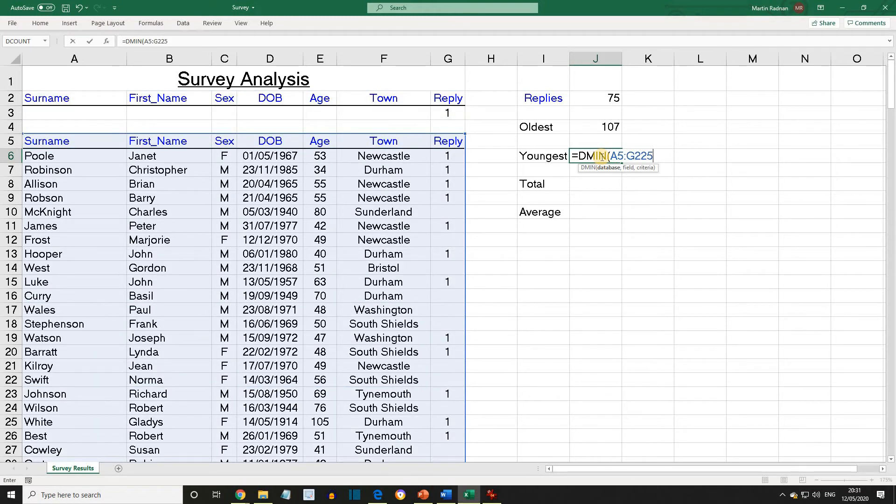
text(,E5)
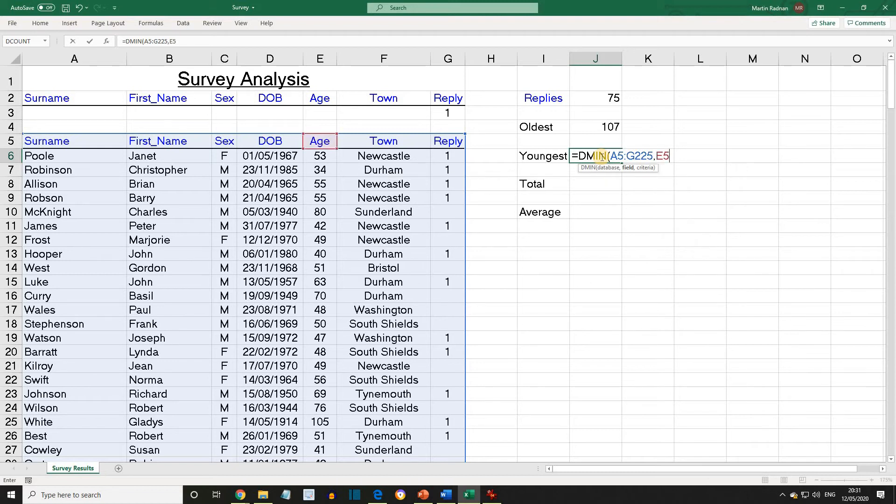
text(,A2:G3)
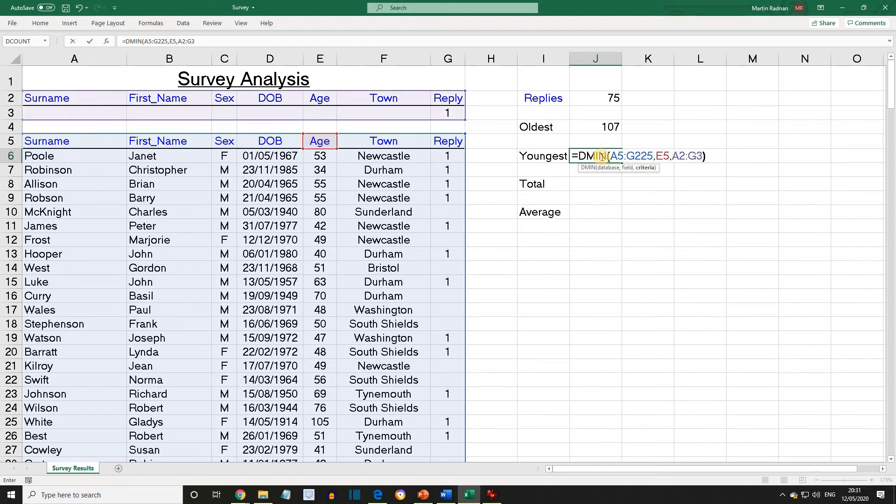
text())
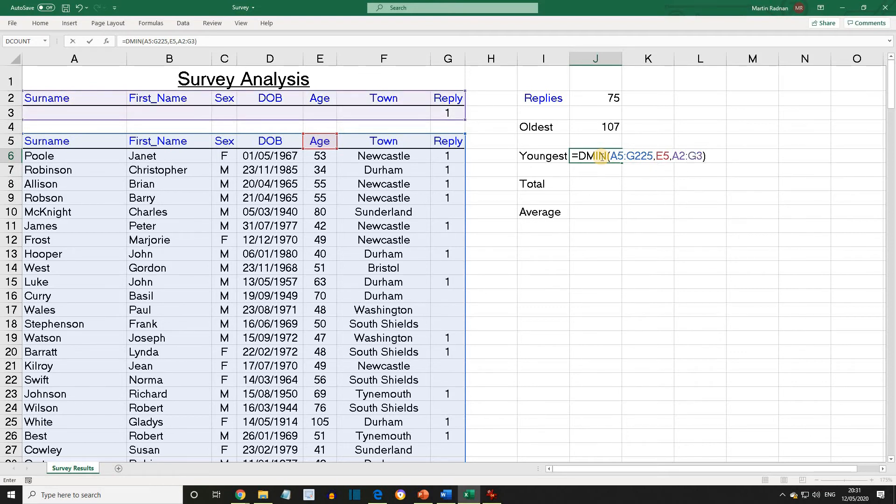
key(Return)
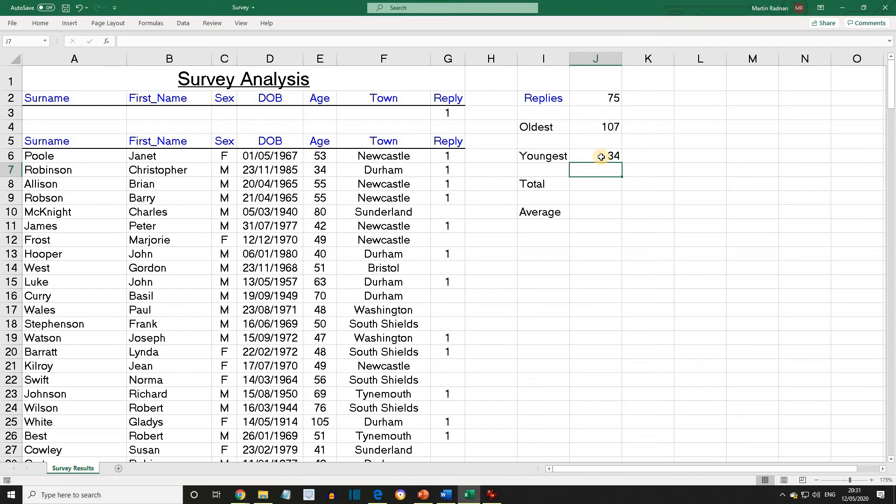
Enter the formula =DSUM(A5:G225,E5,A2:G3) in J8 to total the ages of those who replied.
click(599, 184)
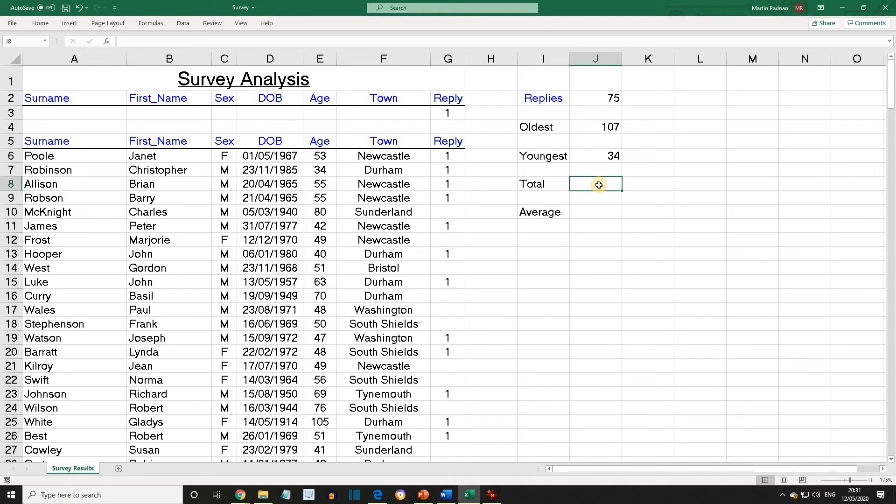
click(599, 185)
text(=DSUM()
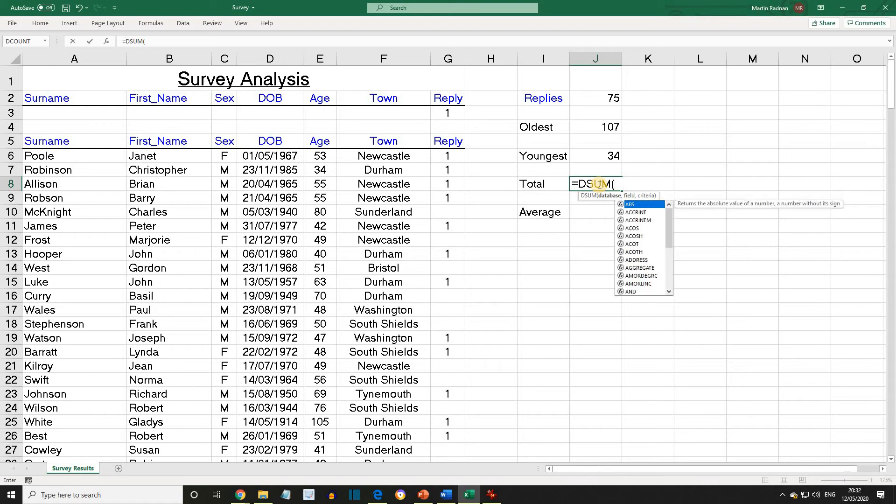
text(A5:G225)
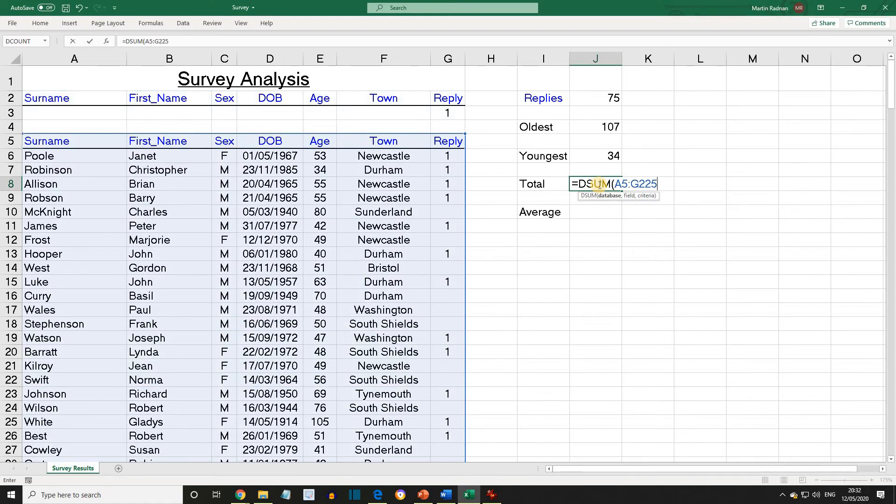
text(,E5)
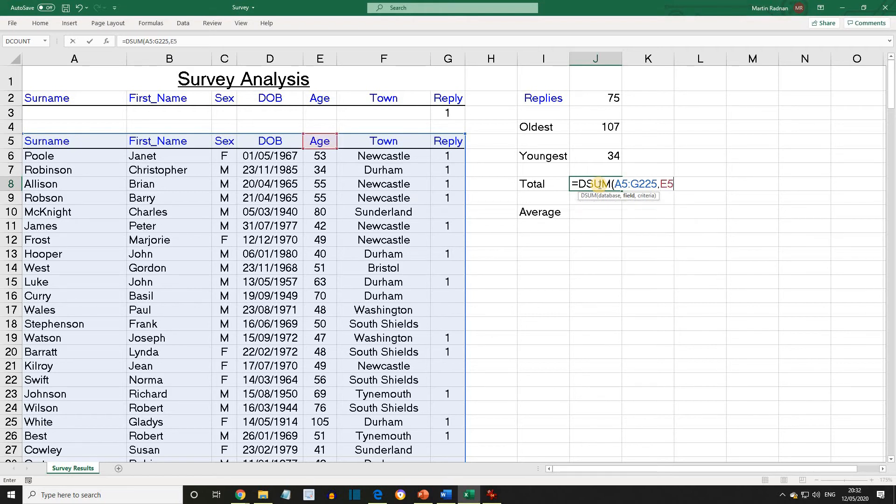
text(,)
text(A)
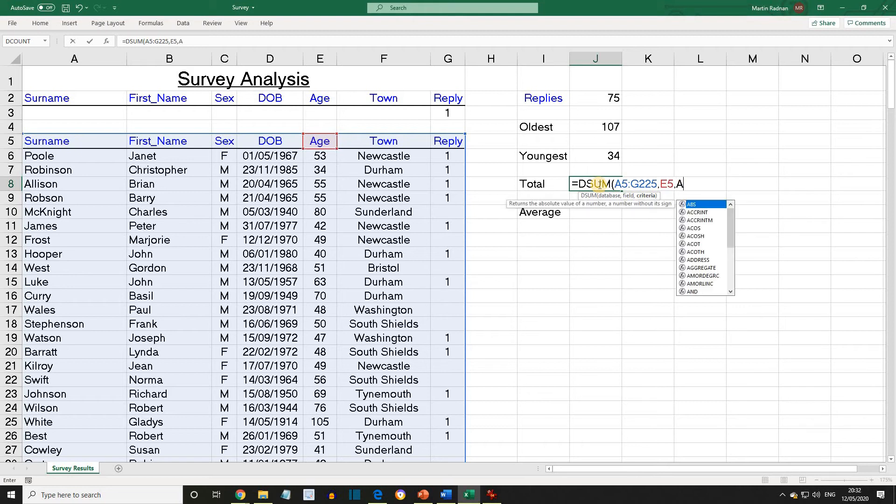
text(2:G3)
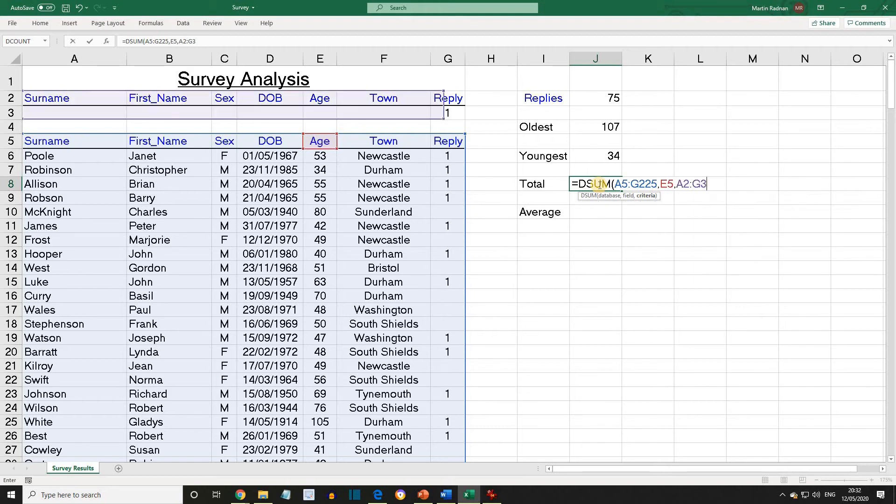
text())
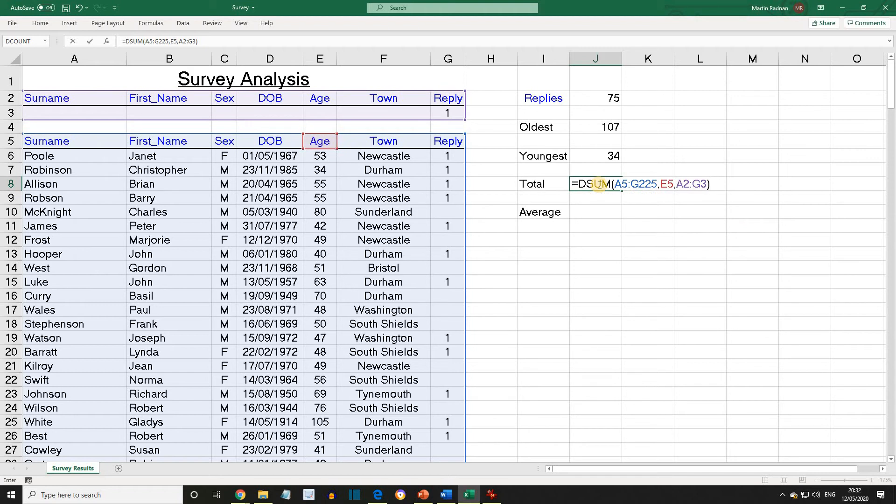
key(Return)
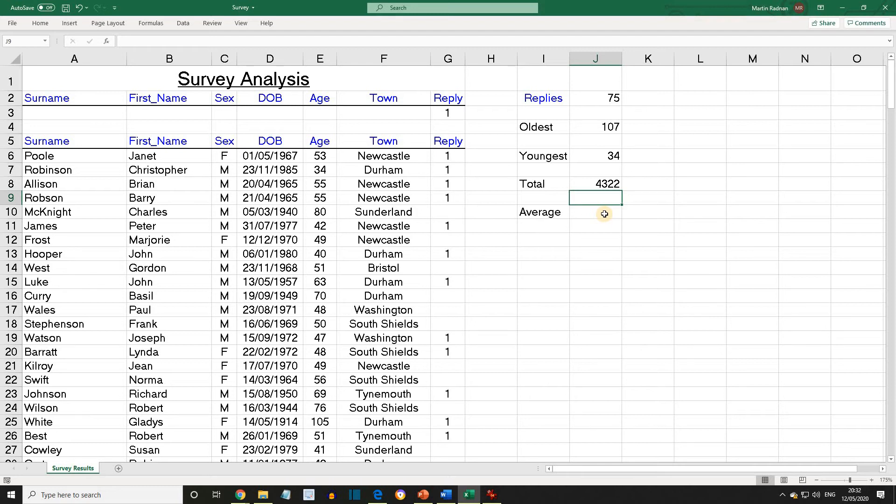
Enter the formula =DAVERAGE(A5:G225,E5,A2:G3) in J10 to average the ages of those who replied.
click(605, 214)
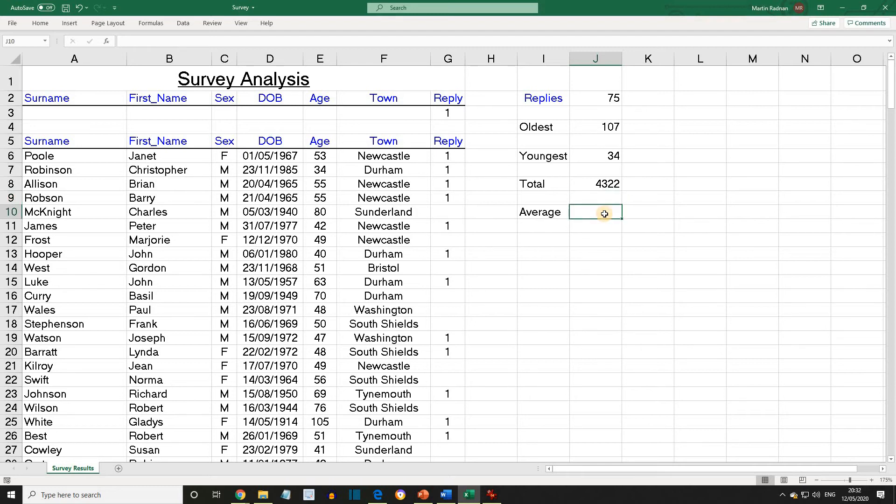
text(=DA)
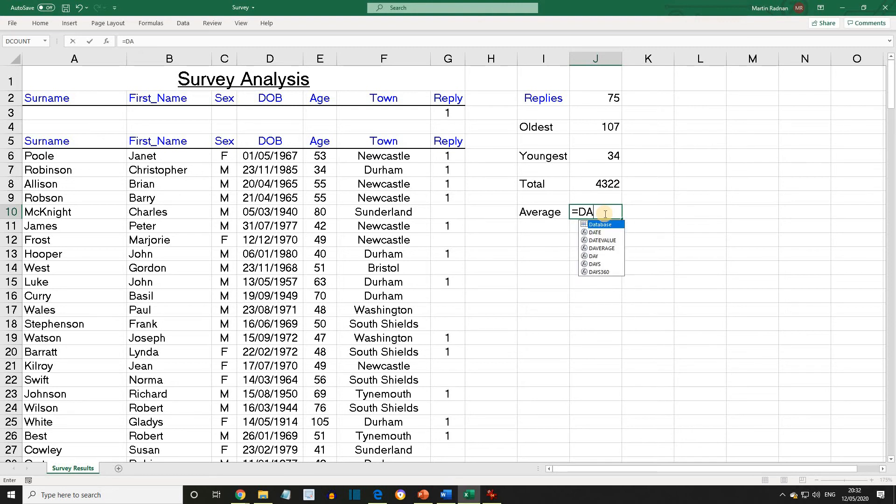
text(VERAGE)
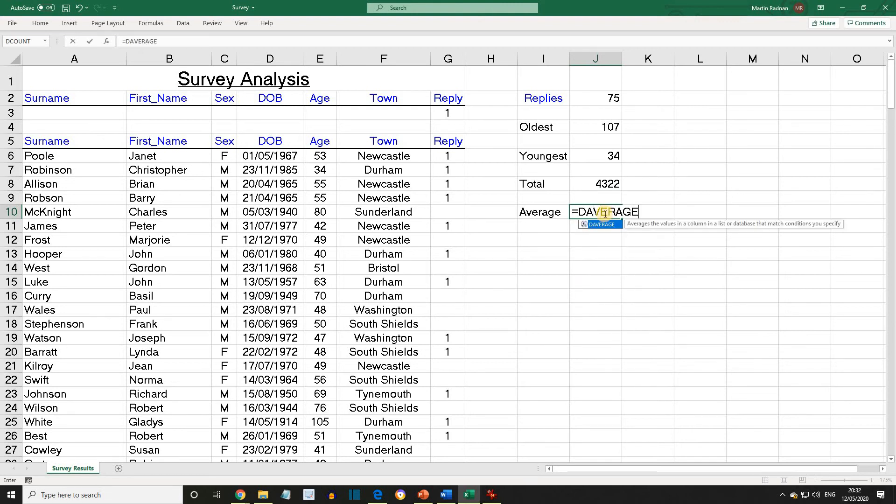
text(()
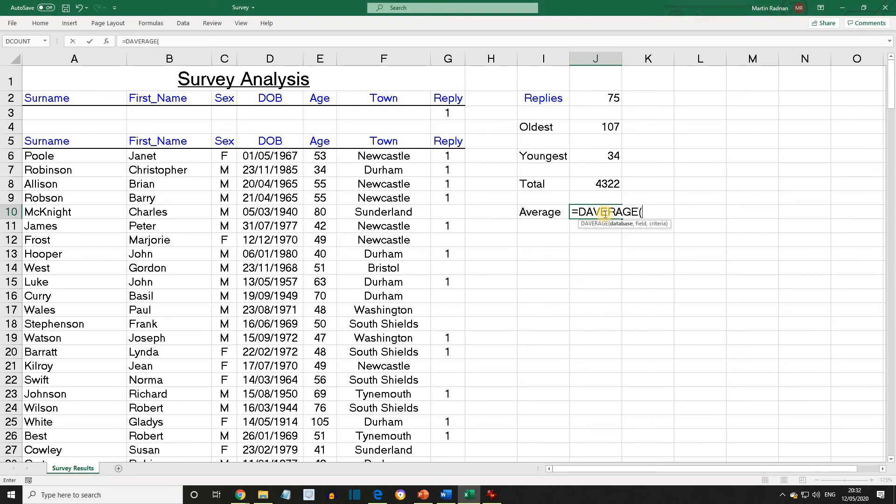
text(A5)
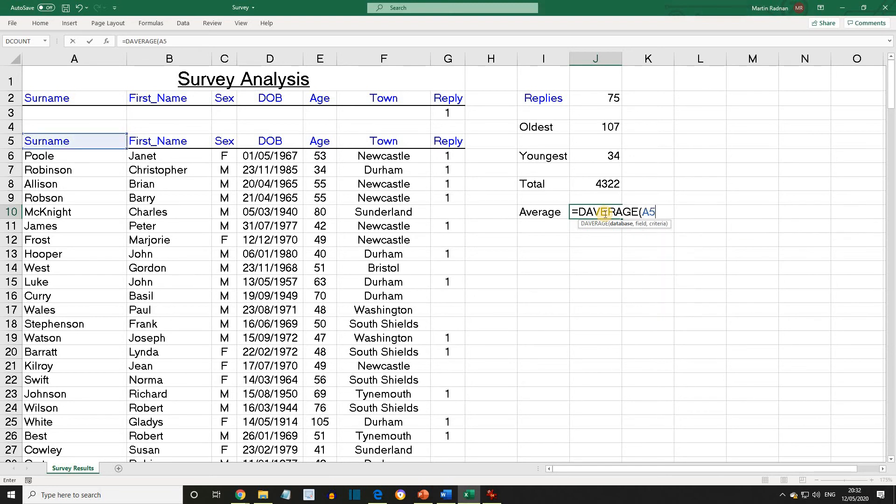
text(:G225)
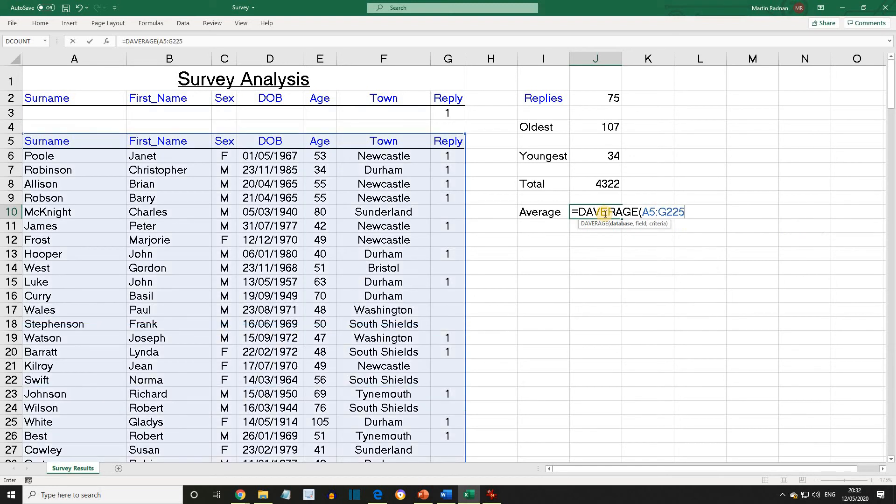
text(,E5)
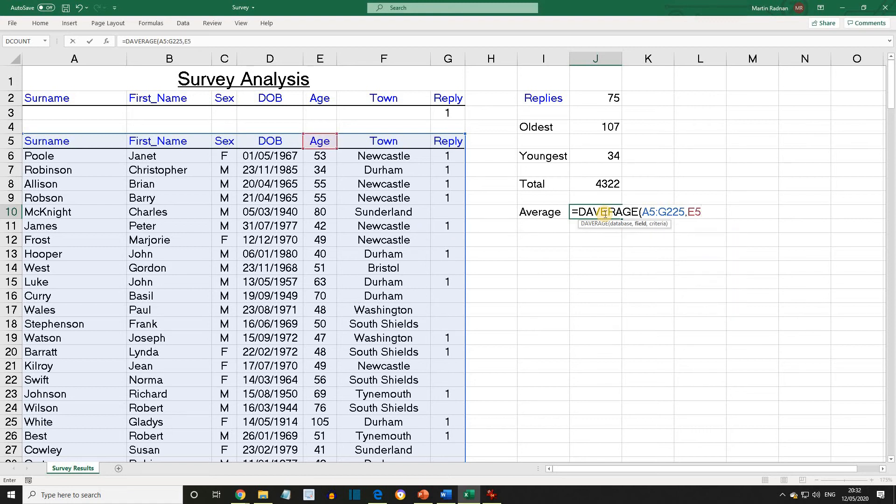
text(,A2:)
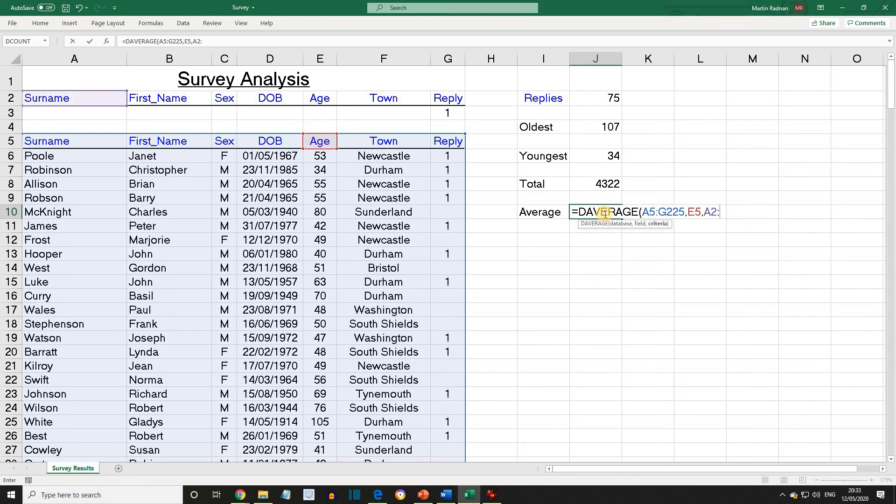
text(G3)
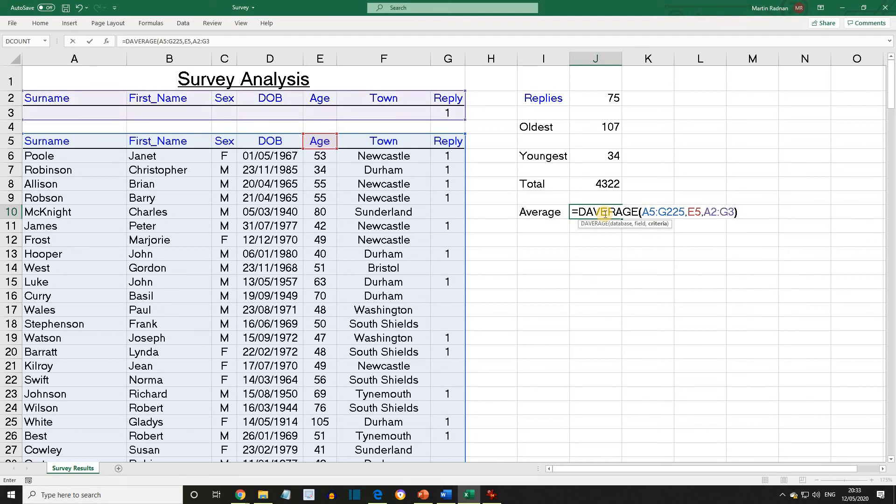
text())
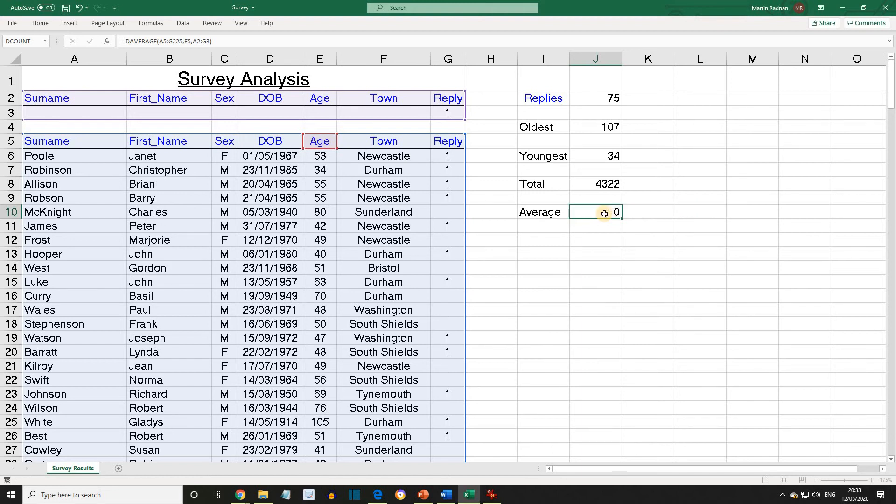
key(Return)
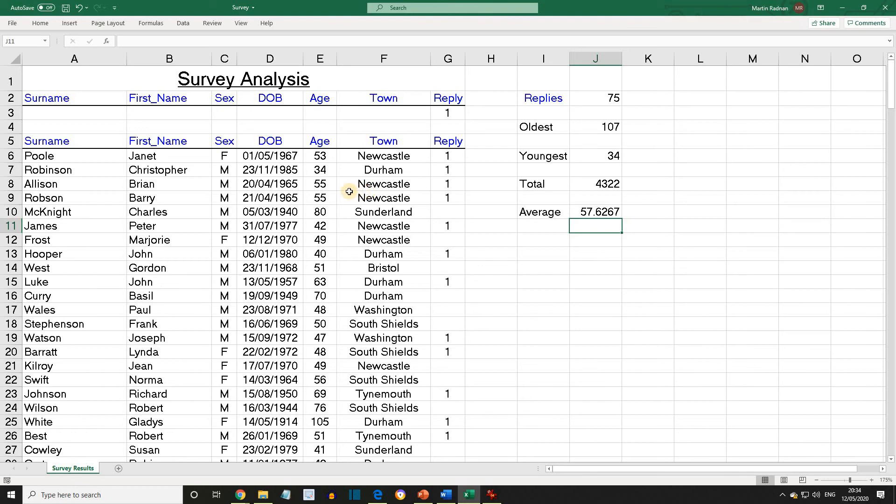
Inspect the formula that calculates the age in E6.
click(322, 155)
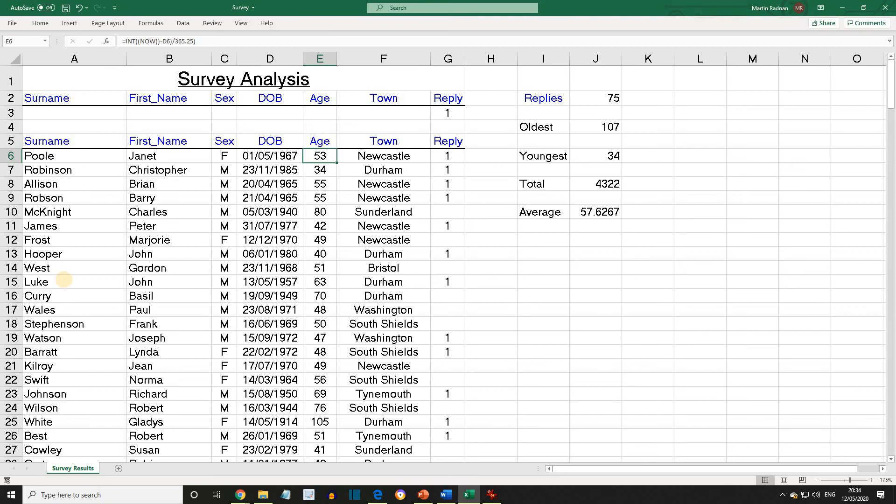
click(583, 226)
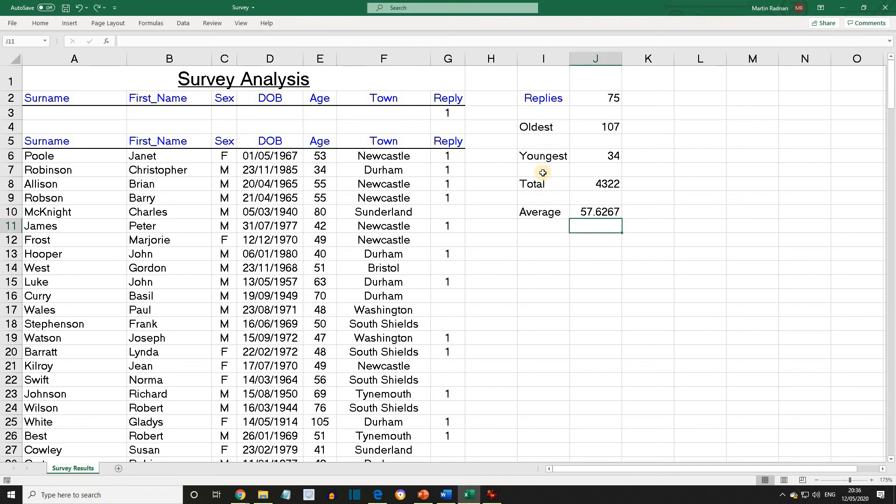
Sort the survey records in A6:G225 by Reply and then by Age, both on cell values from smallest to largest.
drag(48, 157, 450, 422)
click(182, 24)
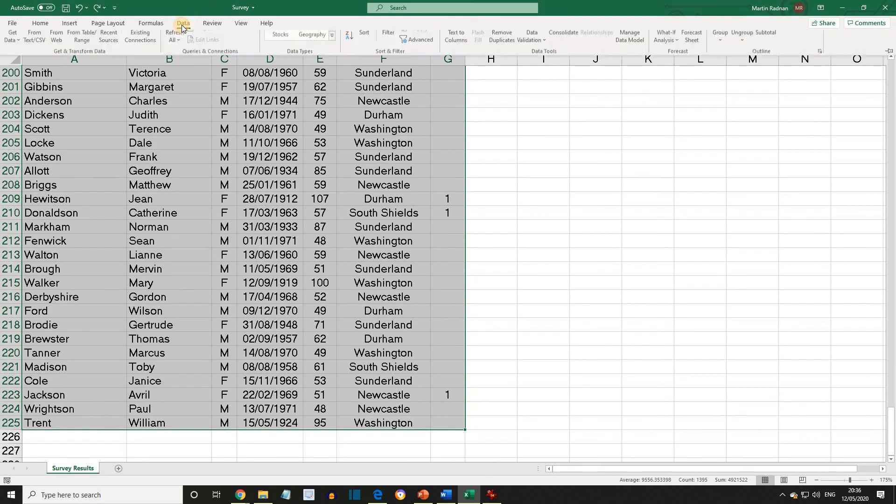
click(365, 54)
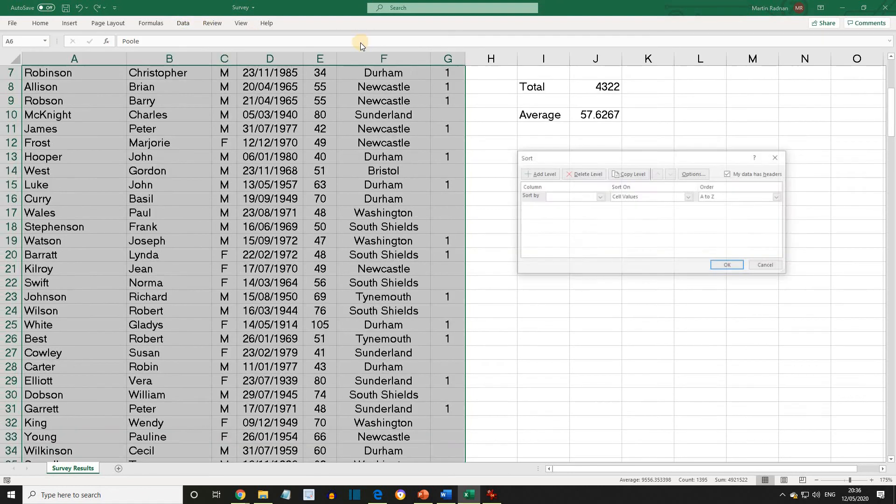
click(599, 197)
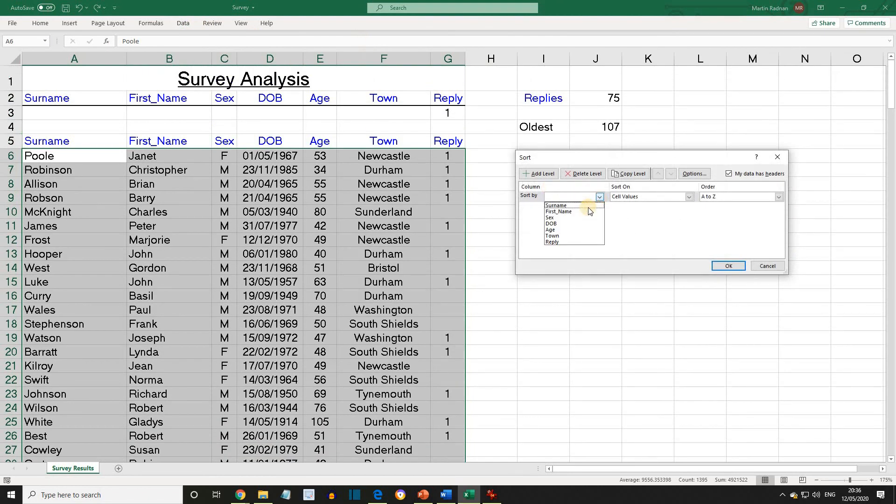
click(571, 243)
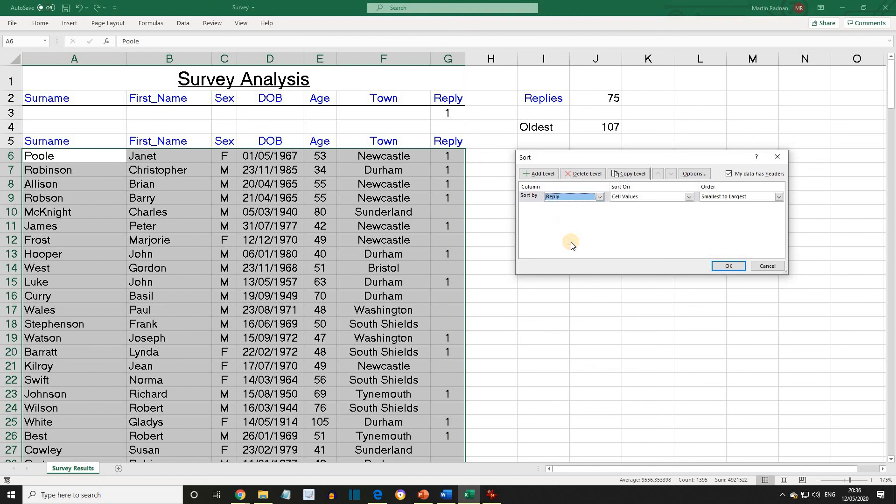
click(549, 175)
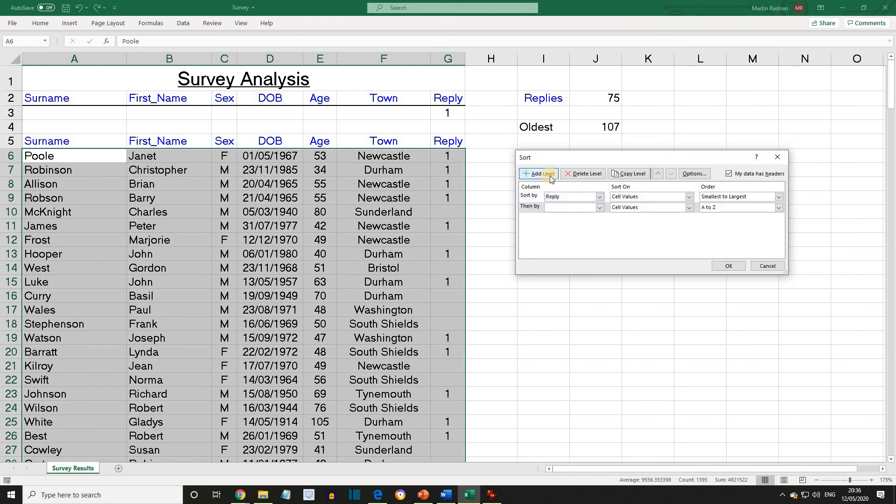
click(599, 208)
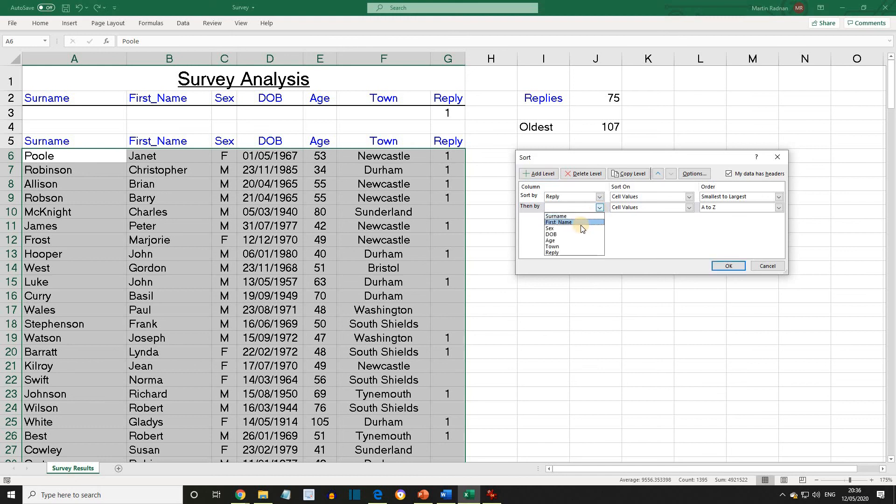
click(581, 241)
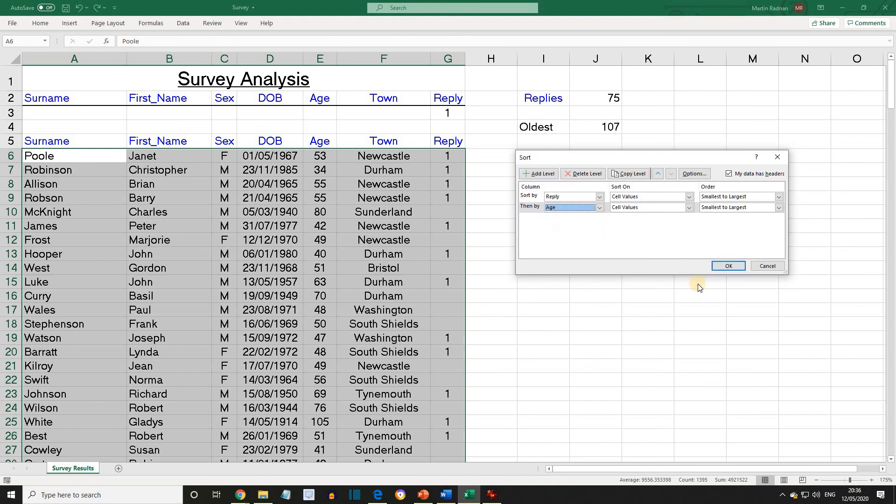
click(727, 266)
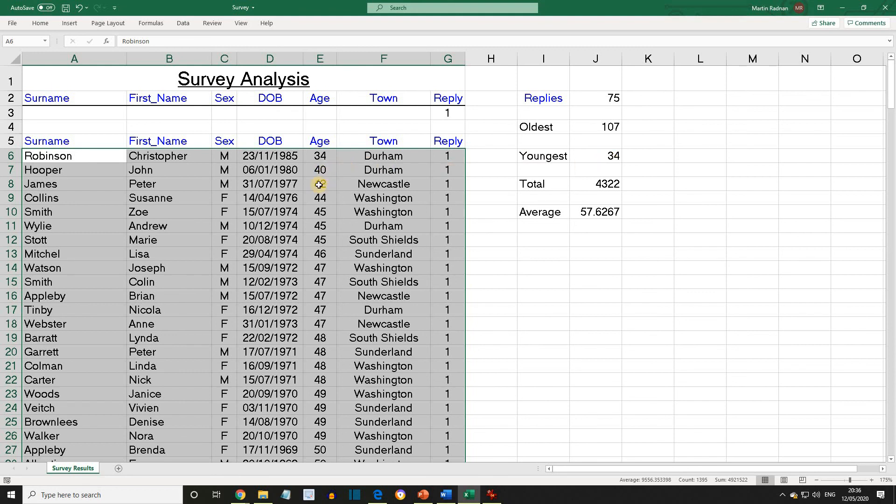
Check the youngest and oldest ages among the sorted records that have a reply.
scroll(337, 182, down, 6)
scroll(338, 182, down, 15)
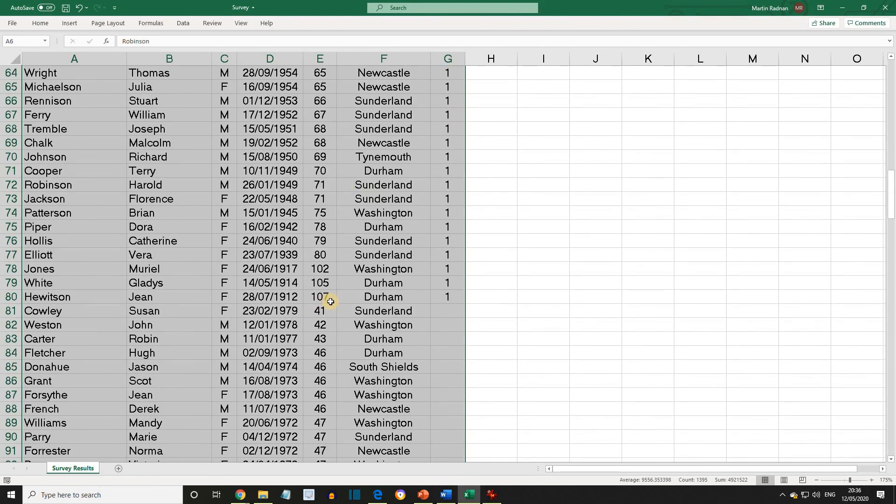
scroll(329, 294, up, 20)
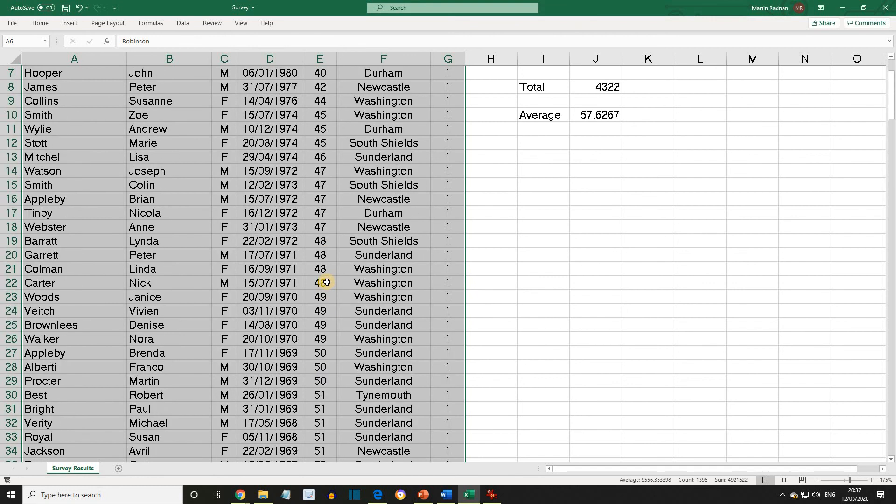